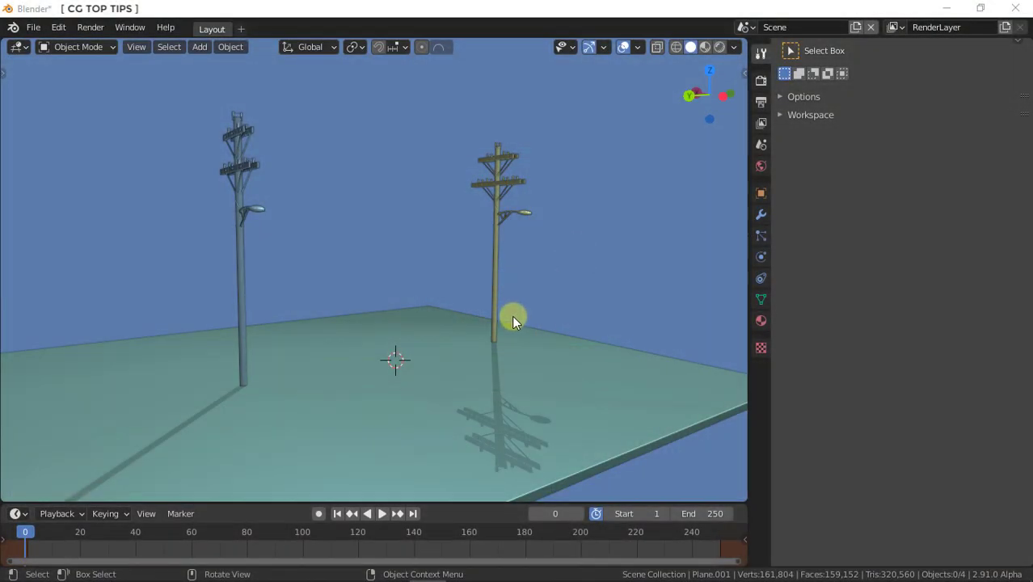
Step: Play the poles-falling simulation, rewind to frame 1, and snap to the X-axis side view
click(382, 513)
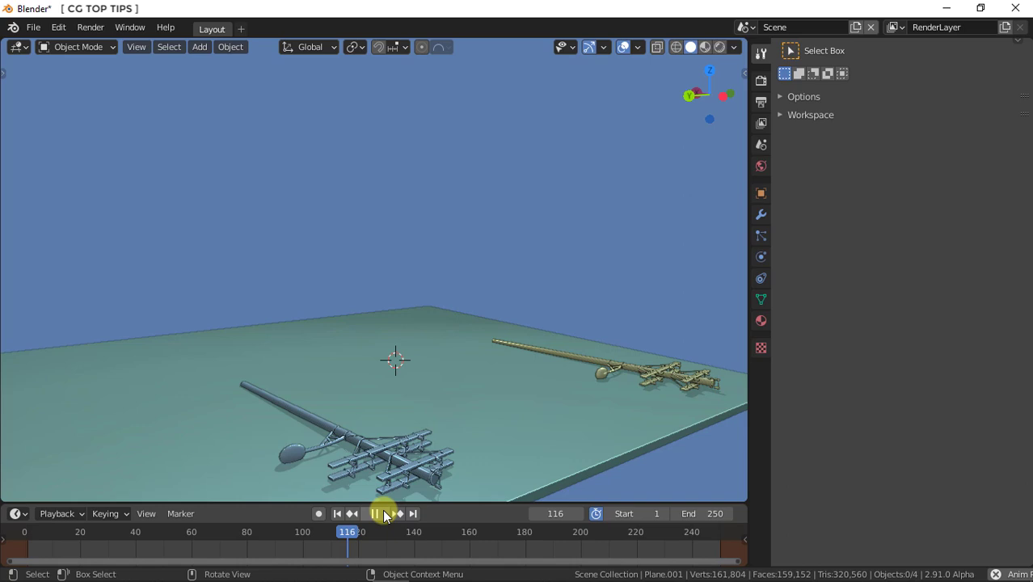
click(382, 513)
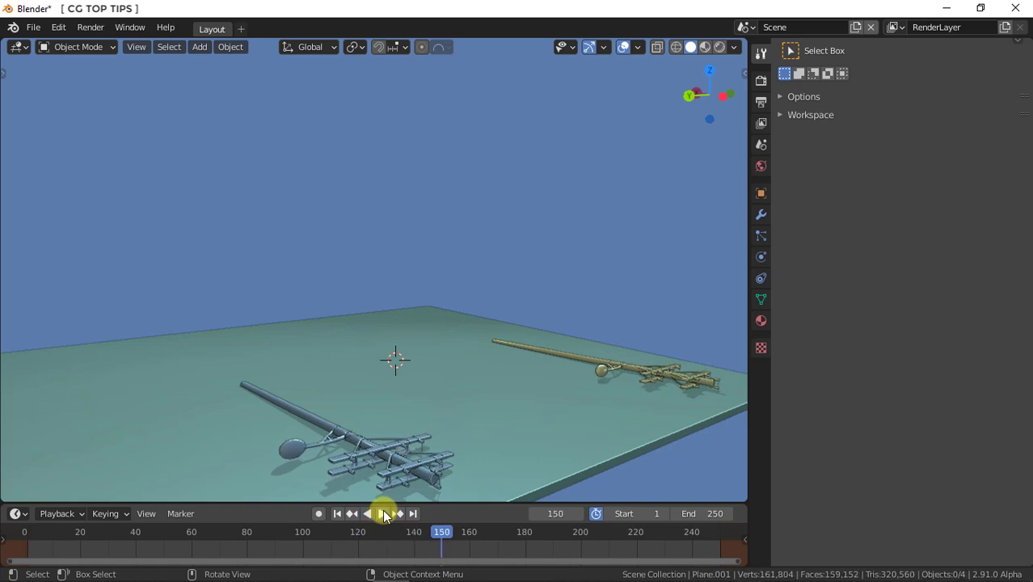
click(337, 513)
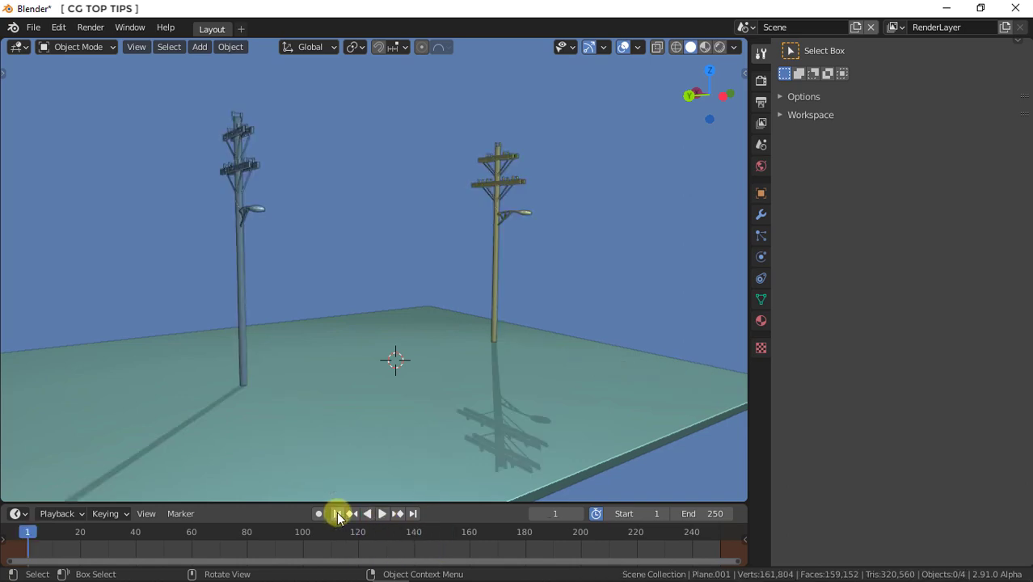
click(724, 97)
Step: Add a path curve between the poles, rotate it 90° about Z and raise it along Z
mouse_move(511, 257)
shift+middle_down()
mouse_move(431, 291)
mouse_move(410, 262)
shift+middle_up()
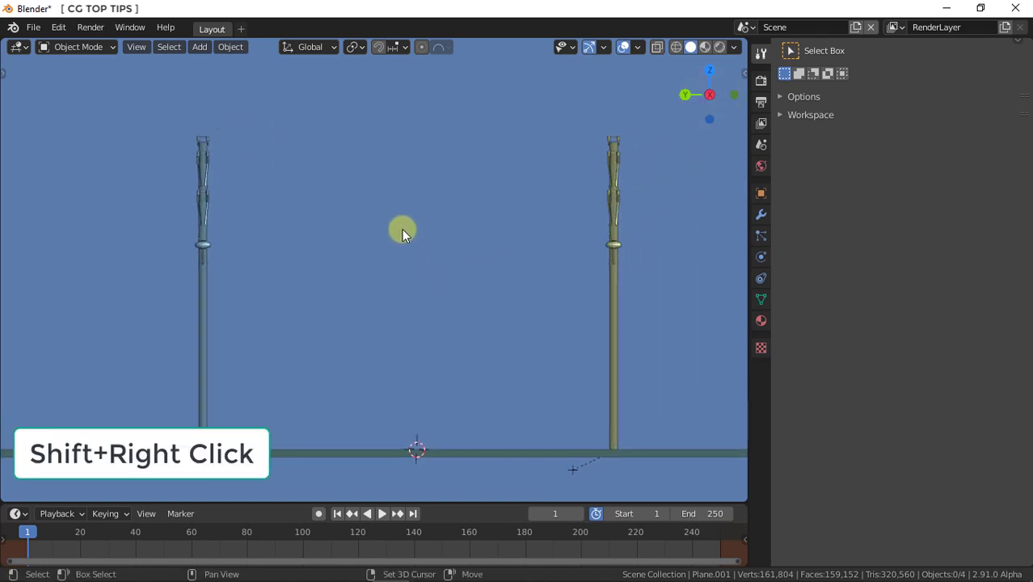
click(200, 48)
mouse_move(220, 79)
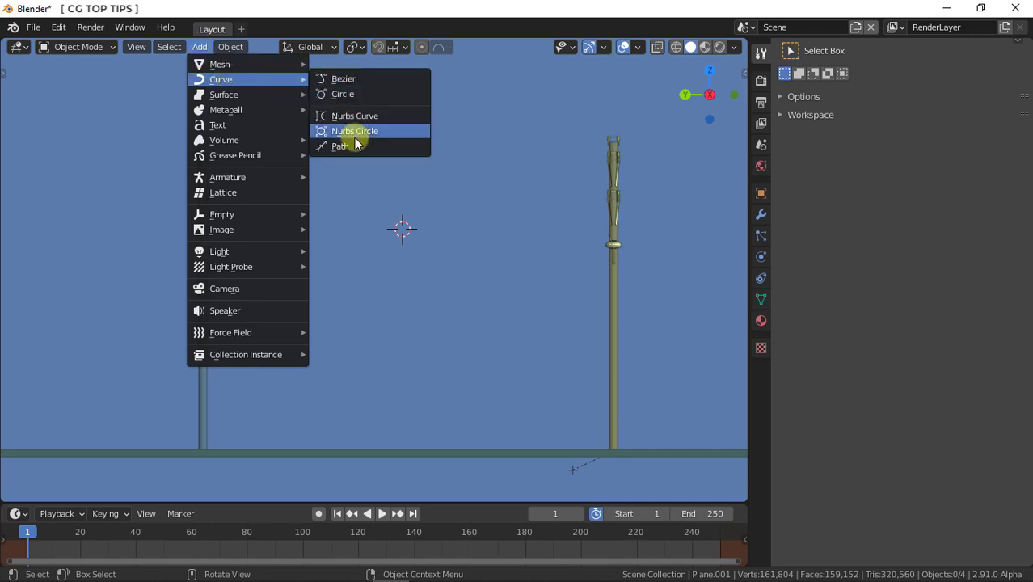
click(354, 144)
text(rz)
text(90)
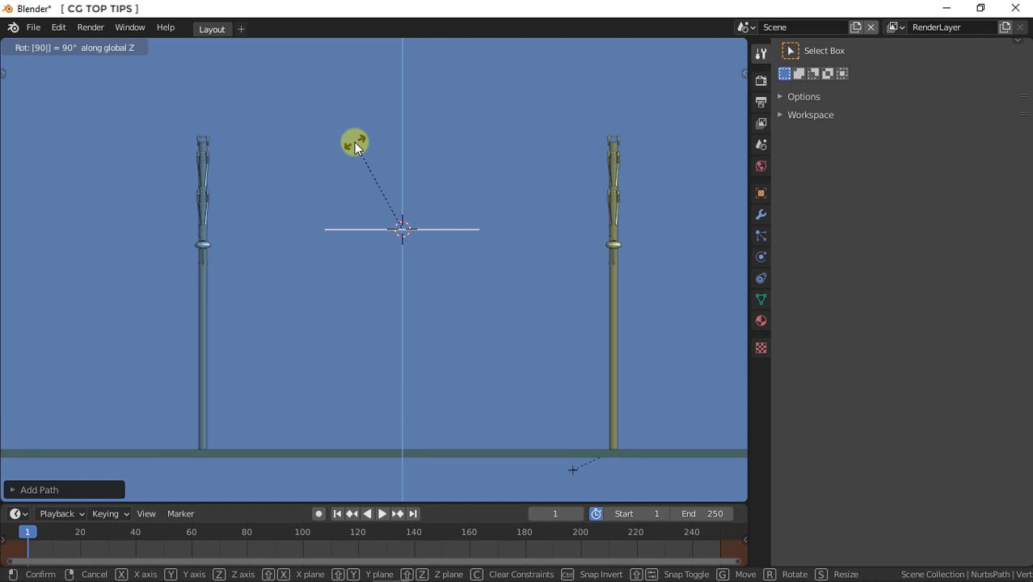
key(Return)
key(g)
key(z)
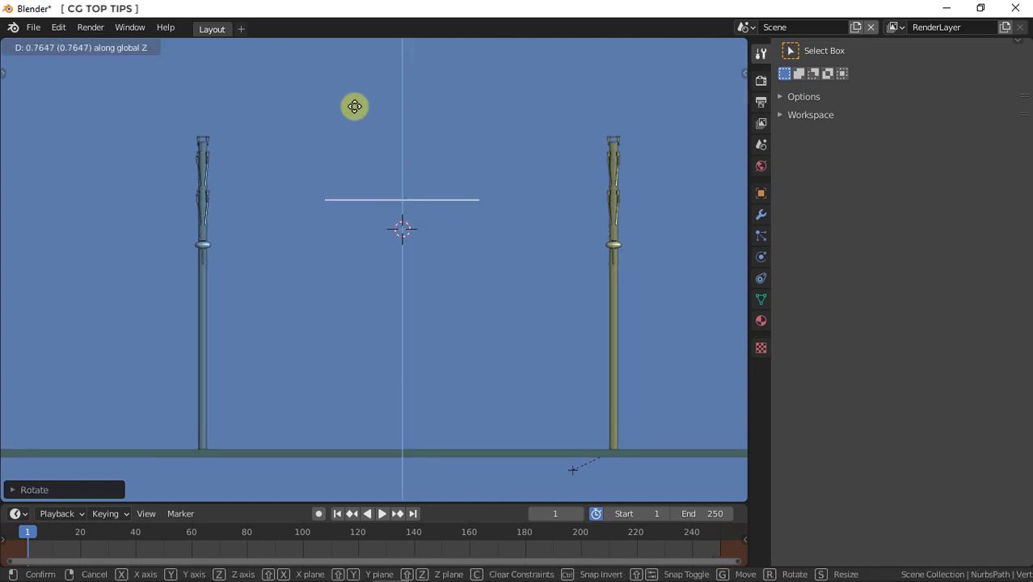
click(354, 98)
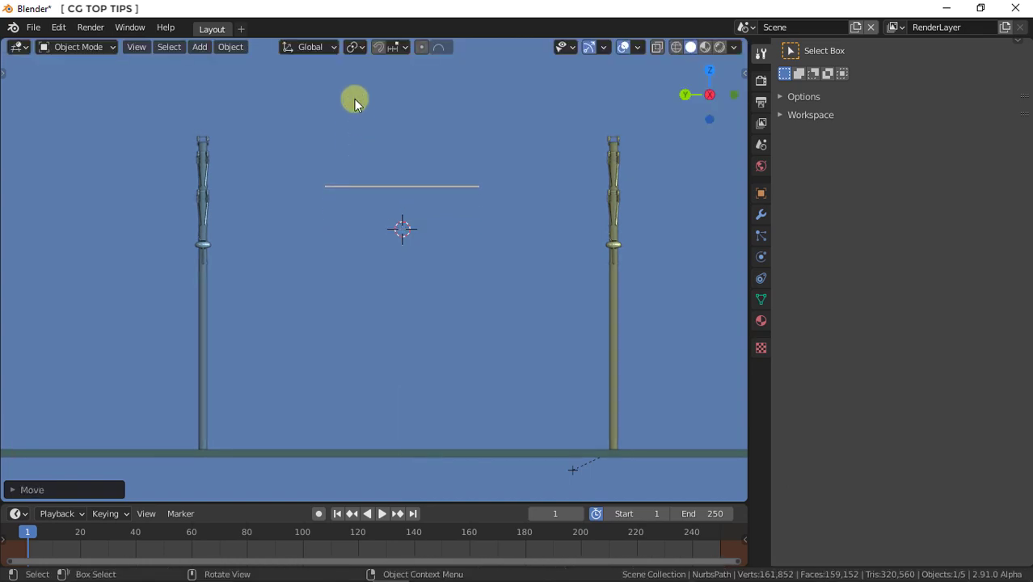
Step: In Edit Mode, scale the path along Y so it spans from pole to pole
click(99, 50)
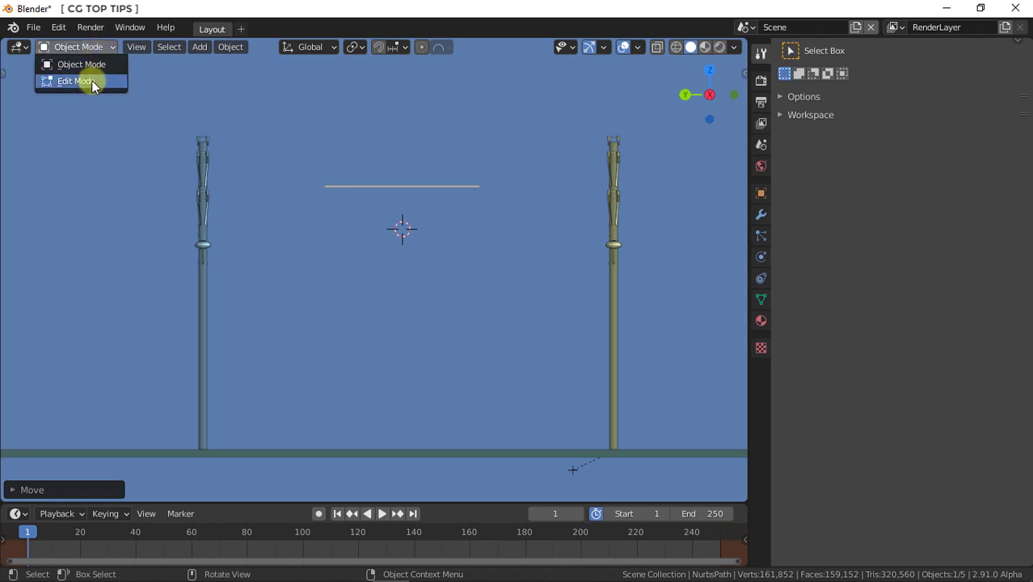
click(91, 80)
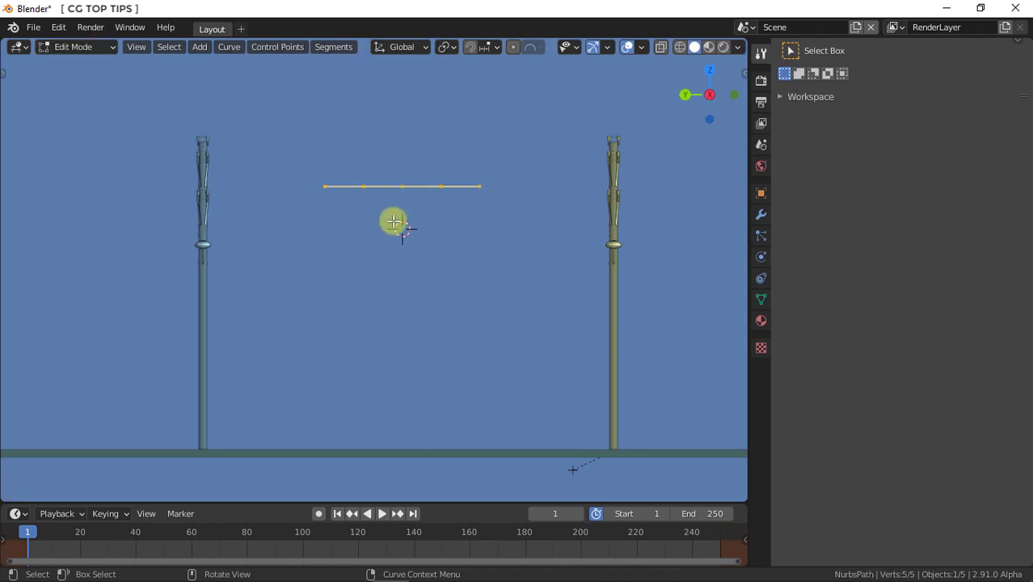
key(s)
key(y)
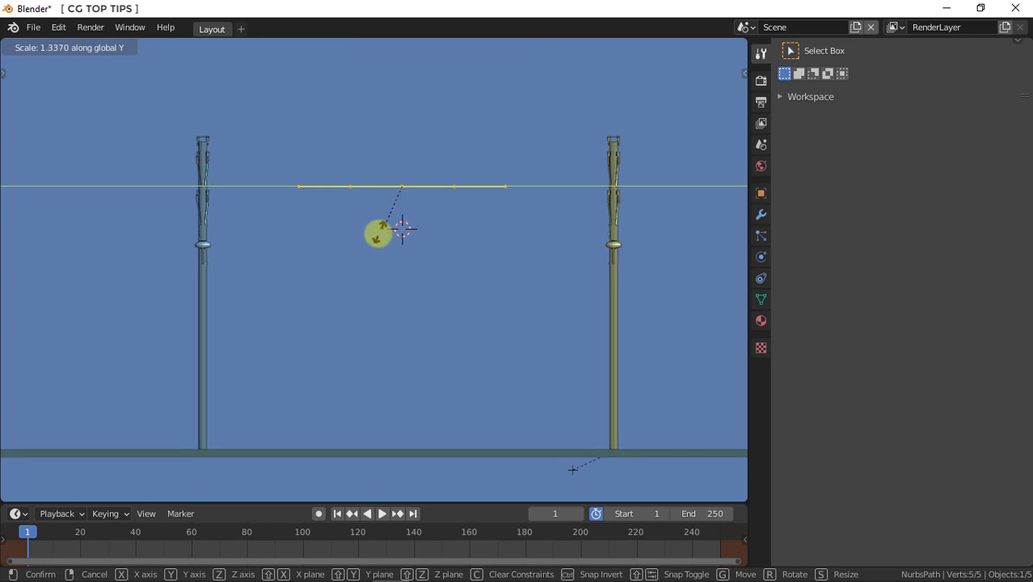
click(343, 262)
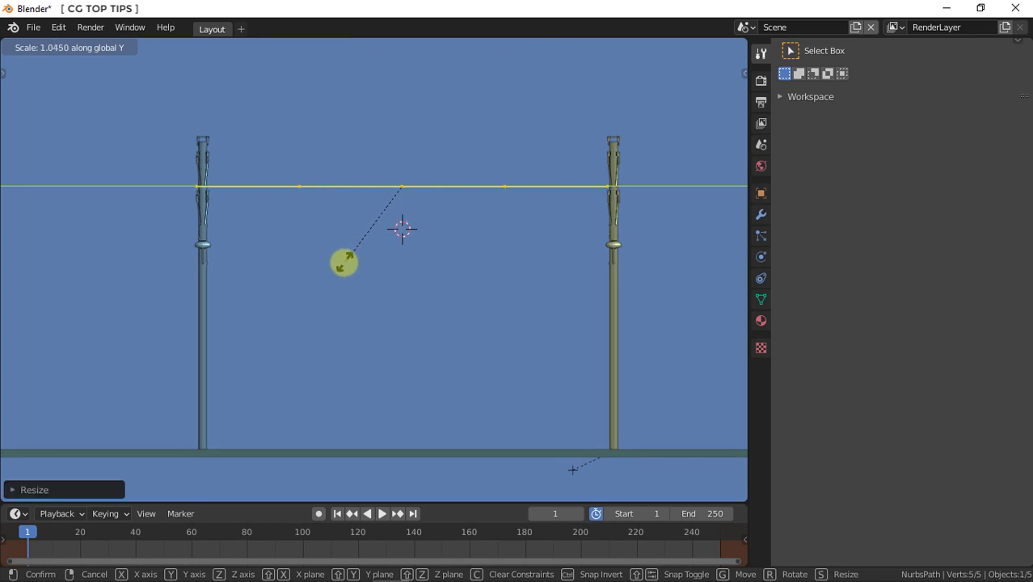
click(343, 262)
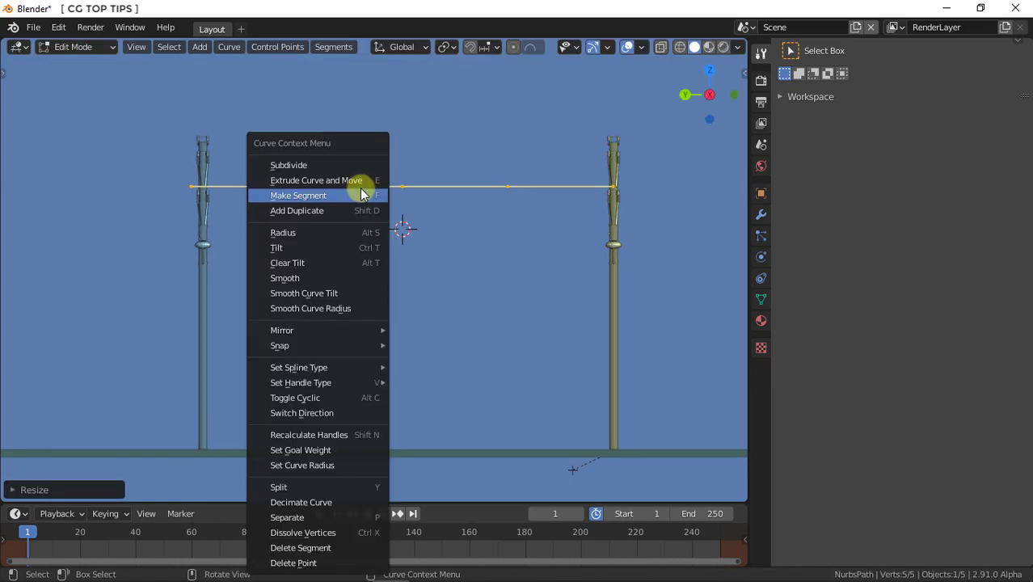
Step: Subdivide the path to nine control points and return to Object Mode
right_click(360, 187)
click(320, 164)
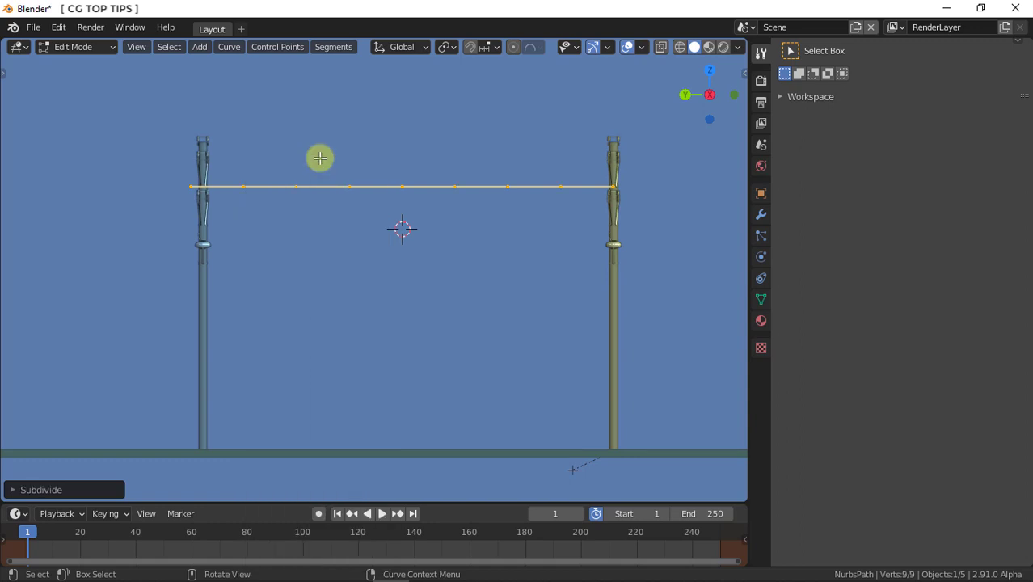
click(93, 48)
click(91, 67)
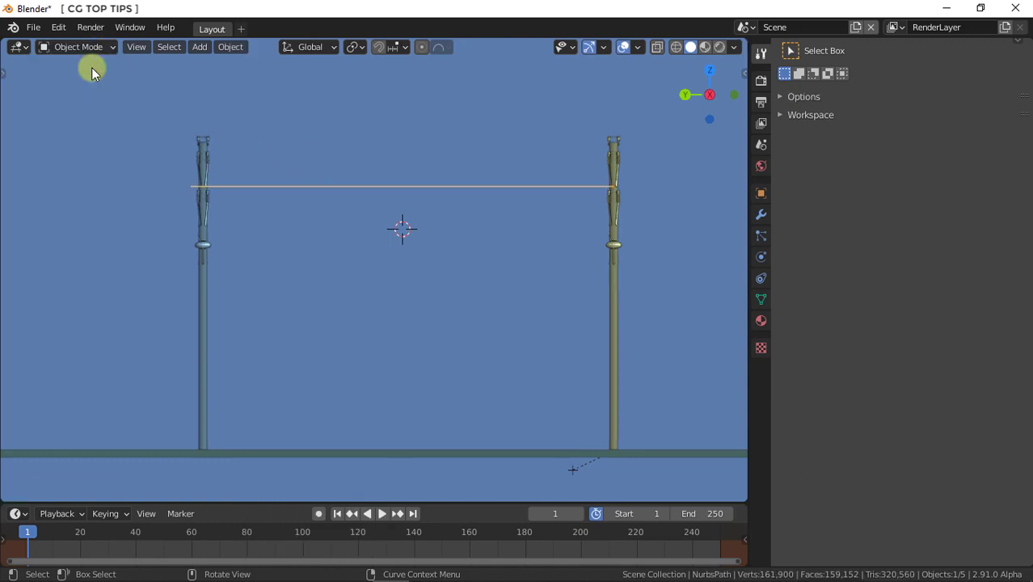
click(232, 48)
mouse_move(255, 445)
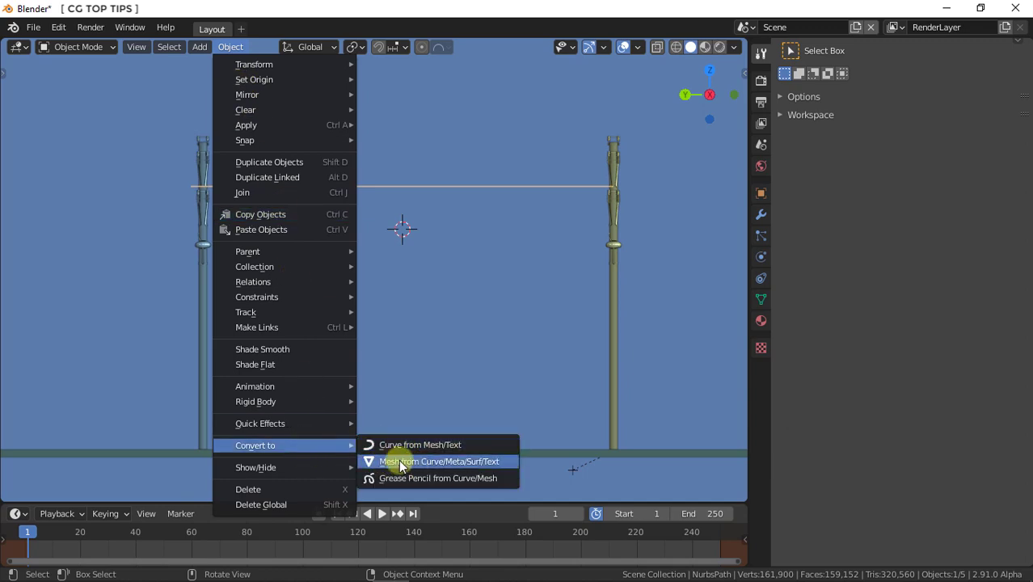
Step: Convert the path to a mesh and frame its 96 vertices in Edit Mode vertex select
click(400, 462)
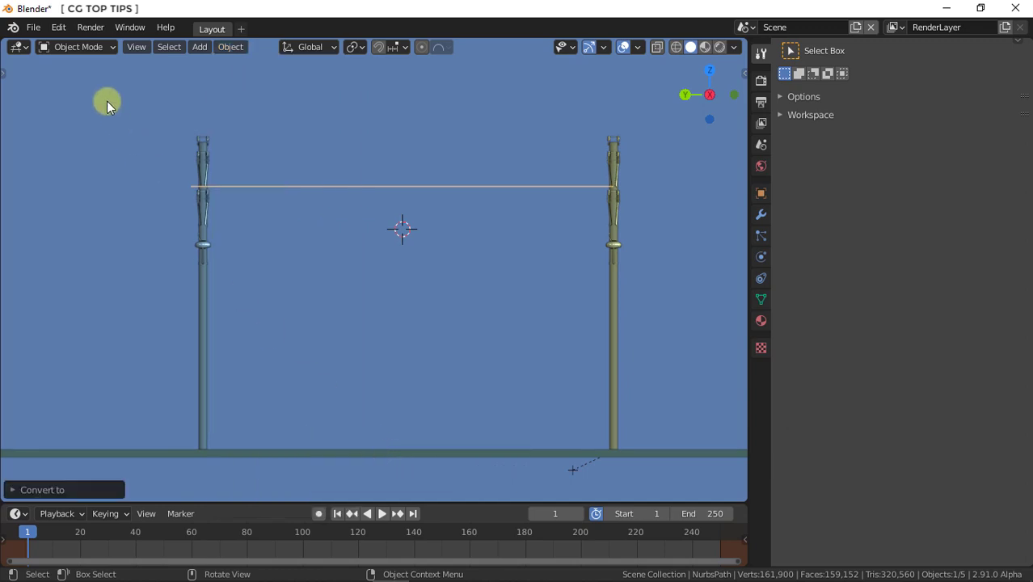
click(99, 47)
click(94, 80)
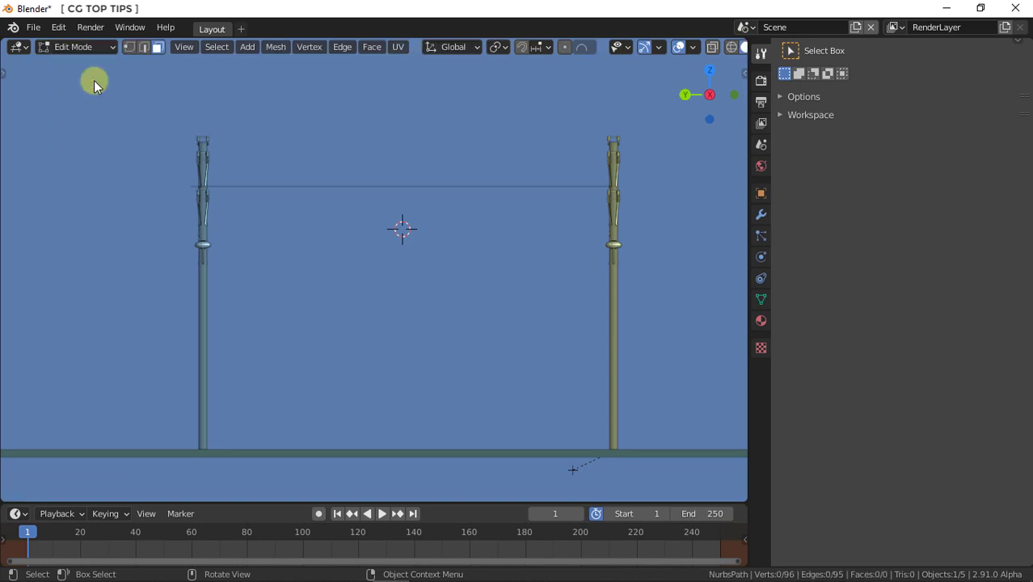
click(130, 47)
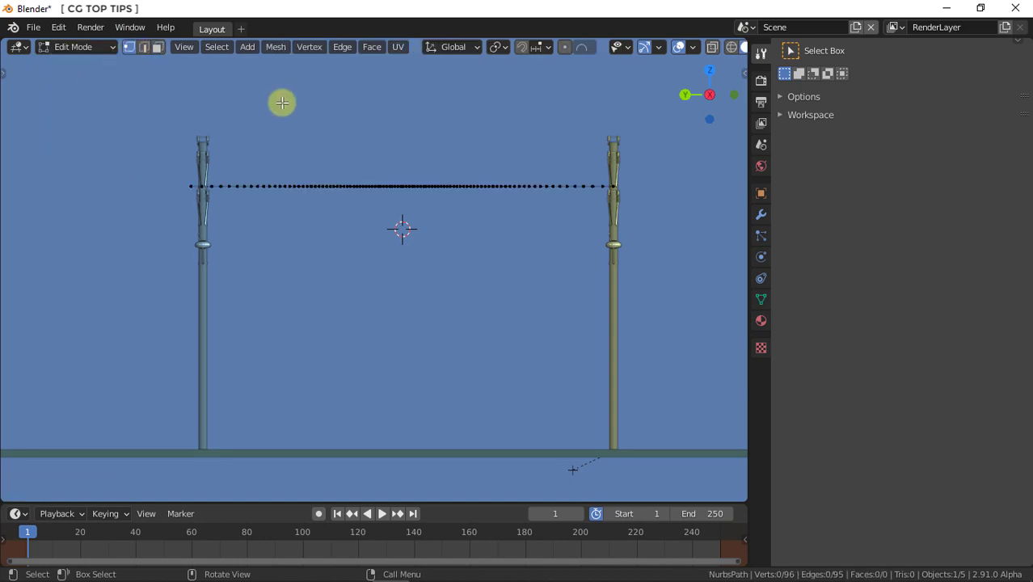
scroll(424, 148, up, 1)
shift+middle_drag(426, 150, 404, 220)
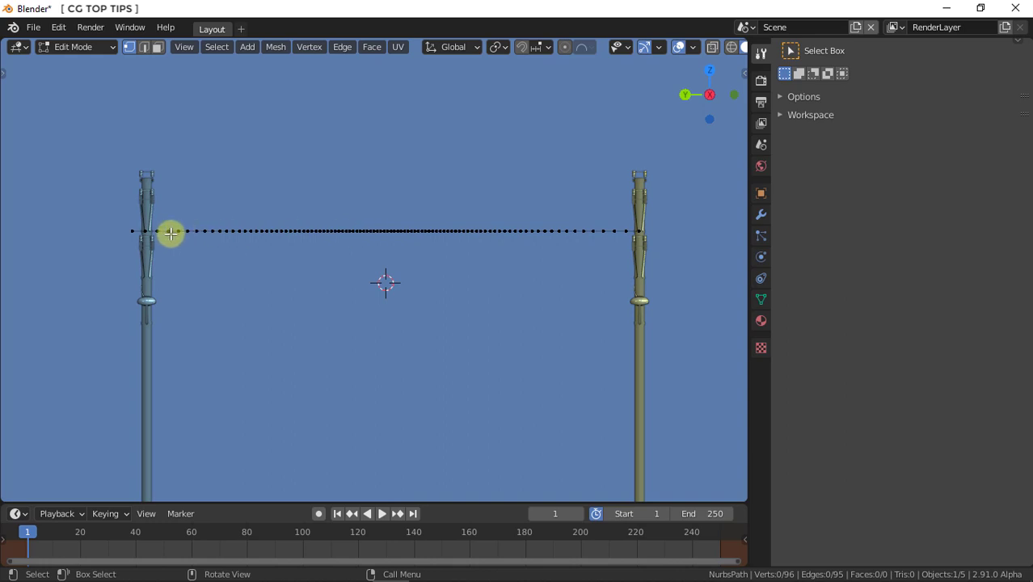
click(59, 27)
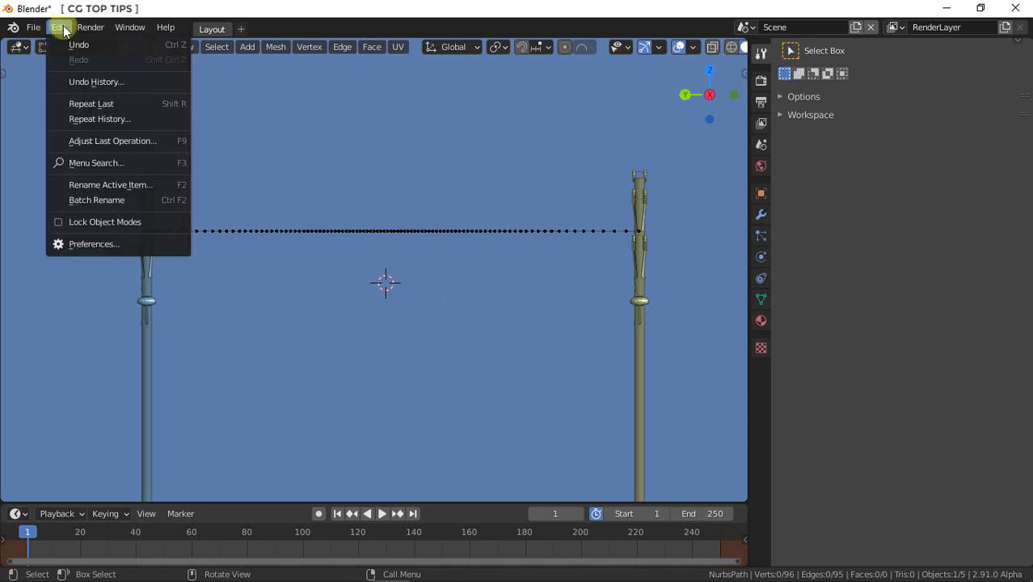
Step: Enable the Mesh: LoopTools add-on found by searching 'loop' in the Preferences add-ons
click(114, 244)
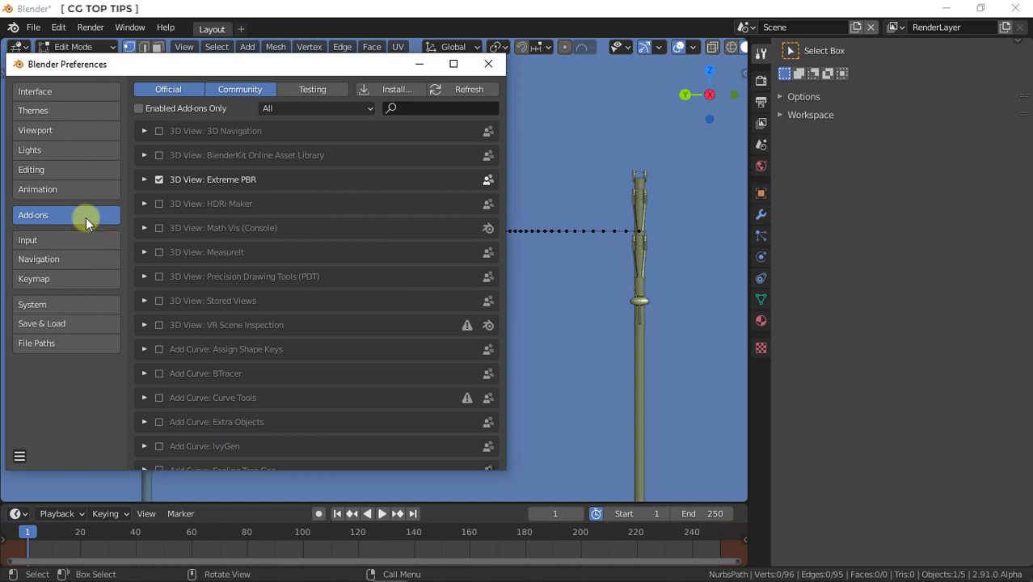
click(412, 105)
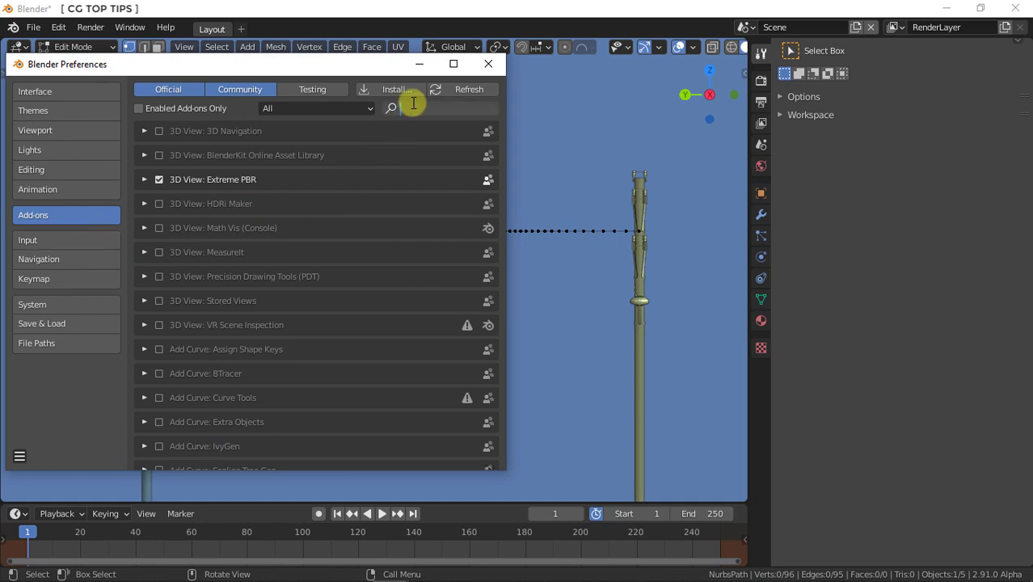
text(loop)
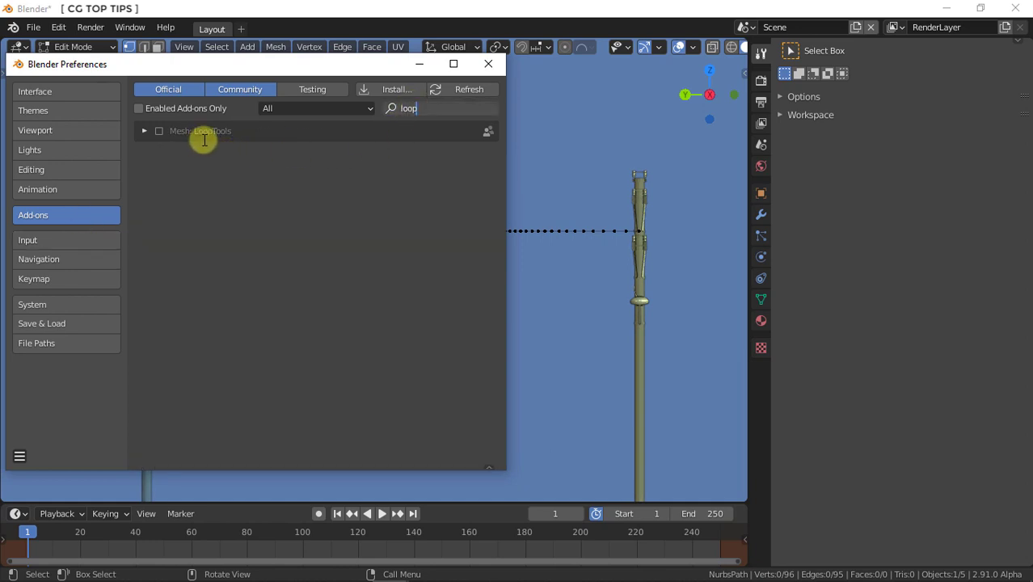
click(158, 131)
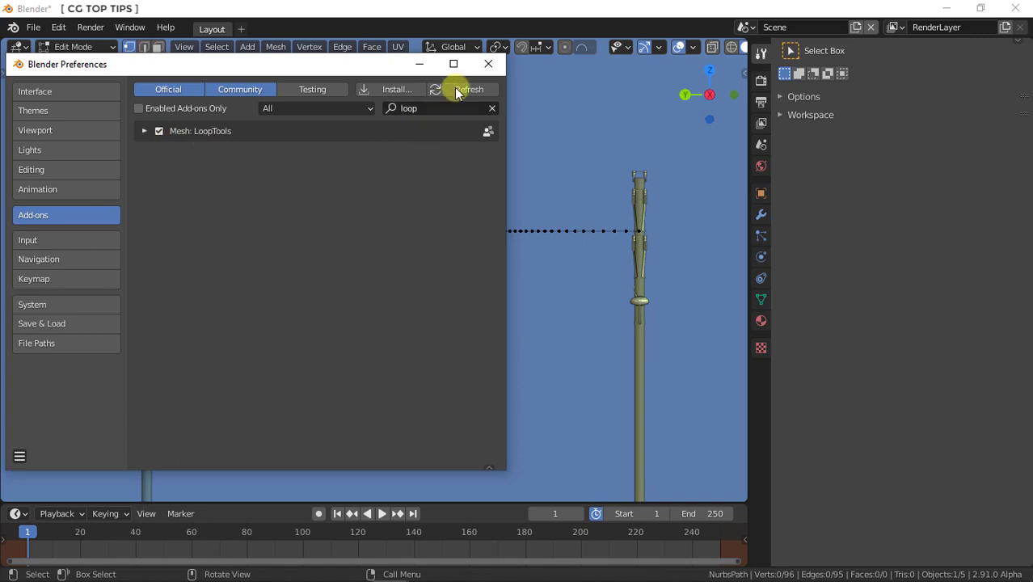
click(479, 64)
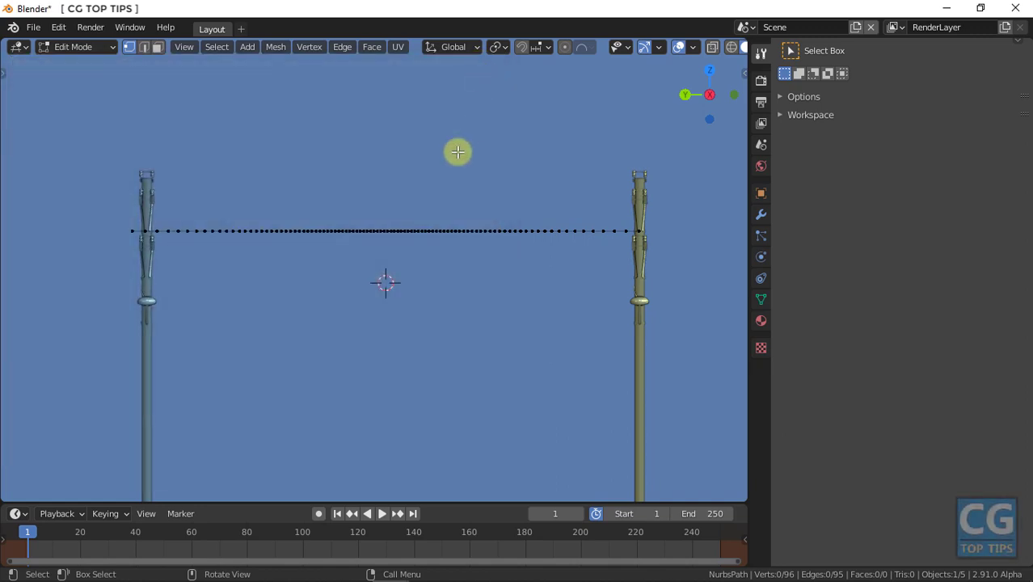
Step: Select all the wire's vertices and space them evenly with LoopTools Space
key(a)
right_click(385, 221)
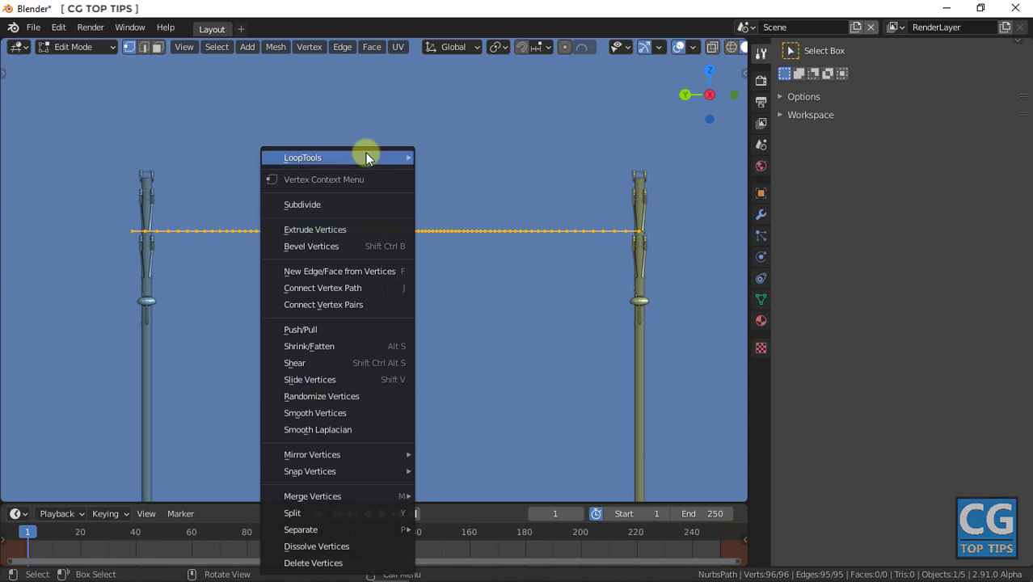
mouse_move(302, 158)
click(466, 263)
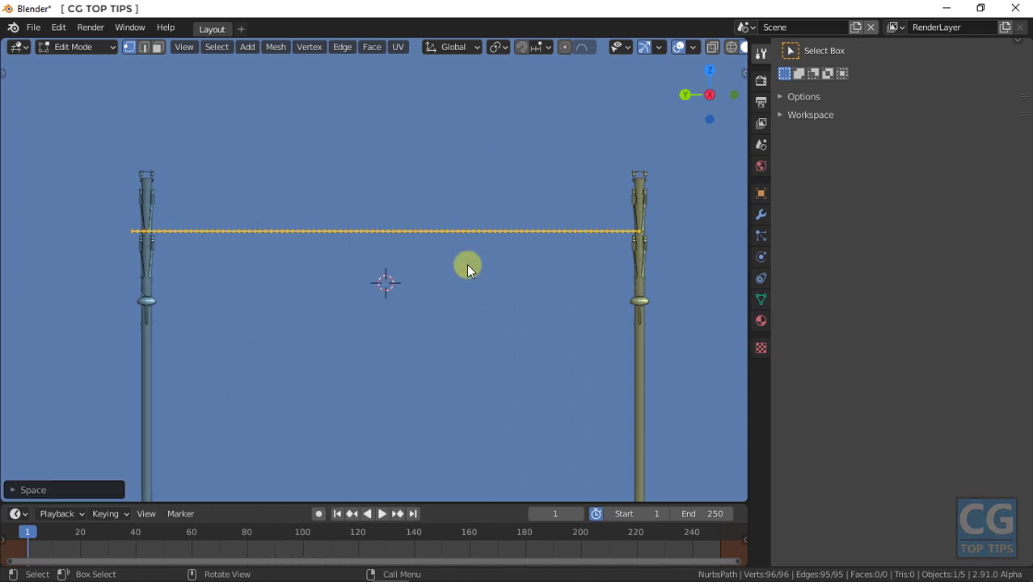
Step: Nudge the wire along X to reach the right pole and box-select its right-end vertex
key(g)
key(x)
click(398, 236)
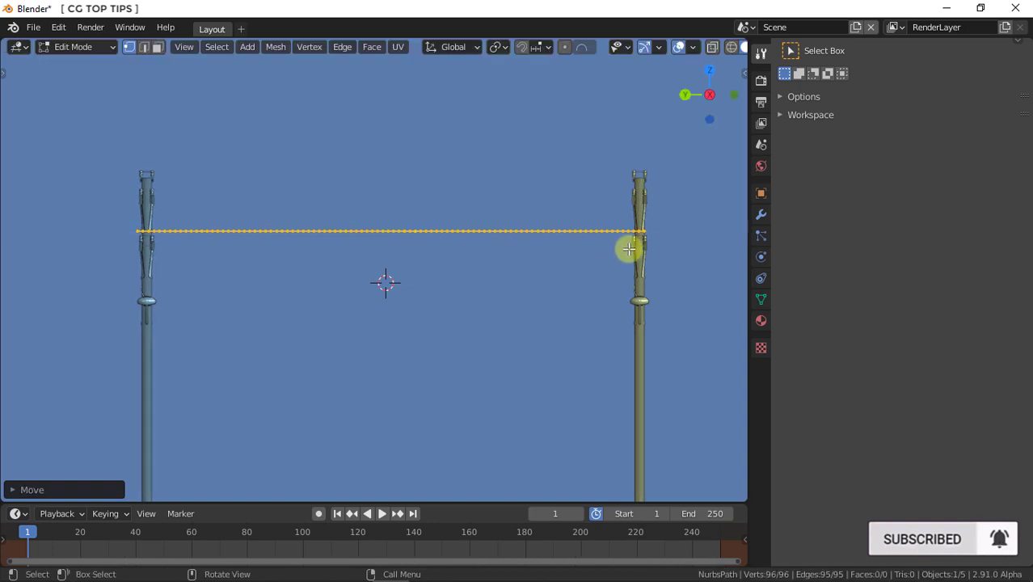
drag(653, 219, 632, 241)
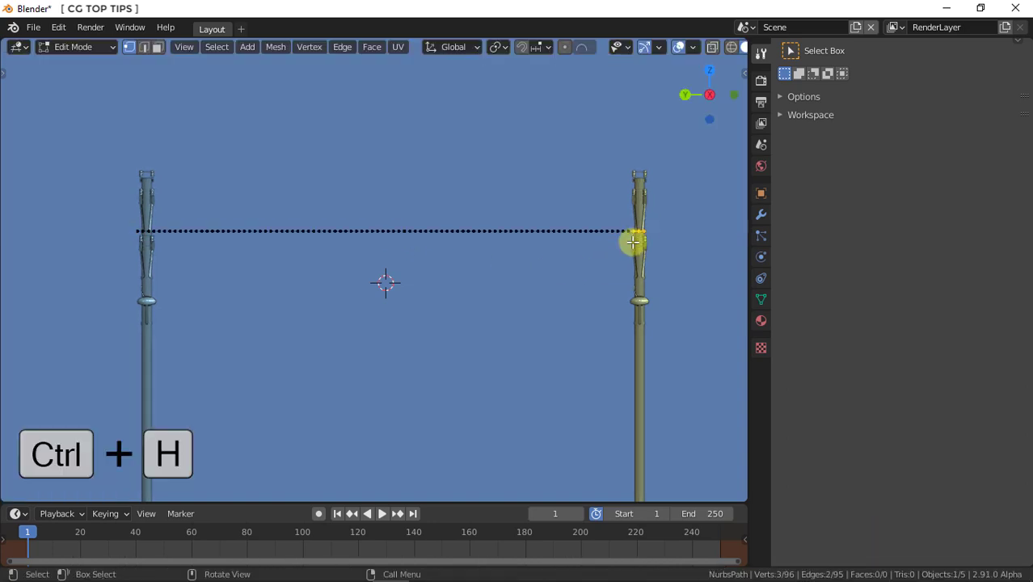
Step: Hook the wire's right-end and left-end vertices each to a new empty
key(ctrl+h)
click(631, 242)
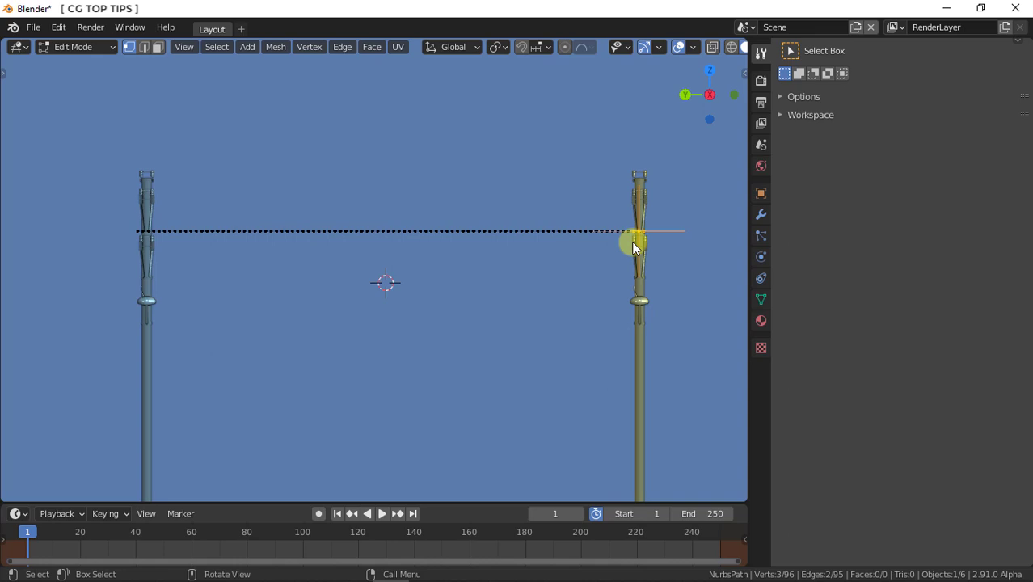
drag(134, 219, 146, 233)
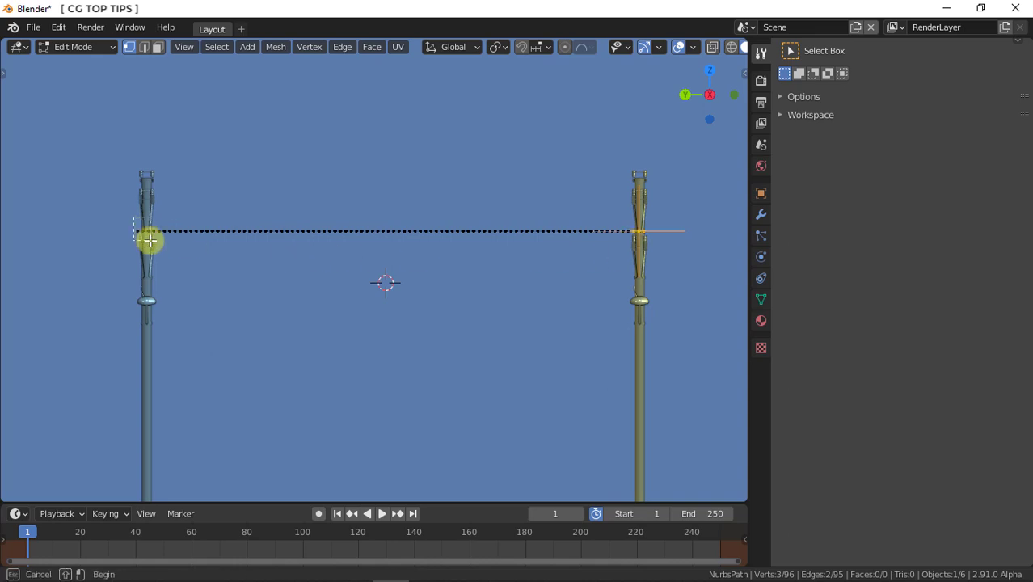
key(ctrl+h)
click(150, 244)
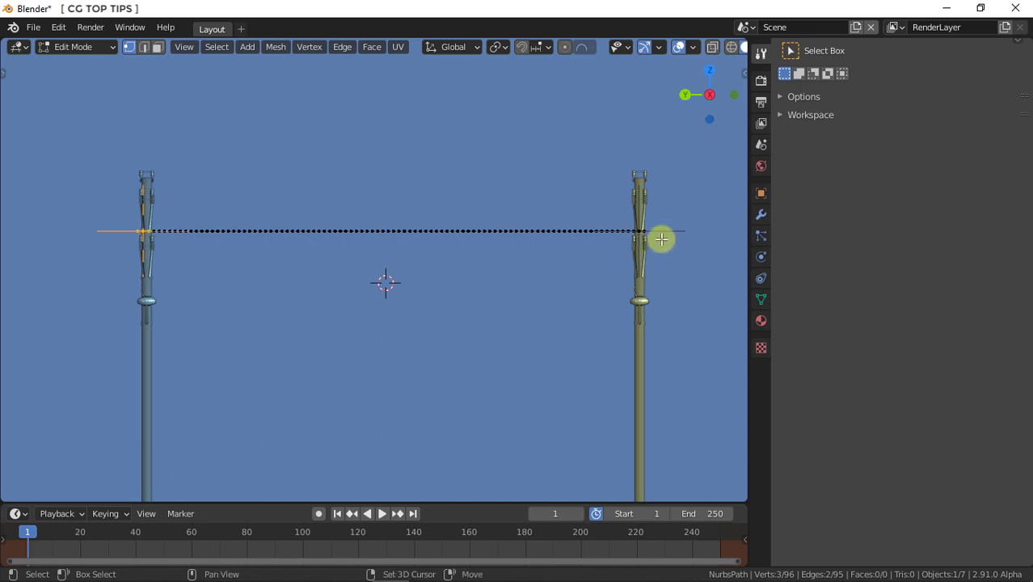
Step: Select both wire ends and add a vertex group named Group in Object Data properties
shift+drag(664, 220, 629, 246)
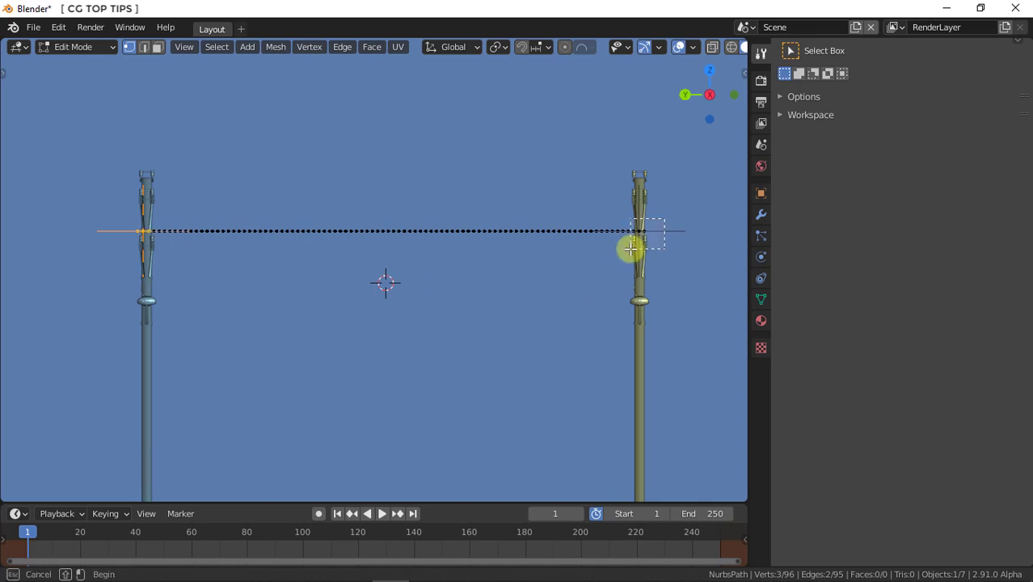
click(760, 299)
click(1021, 95)
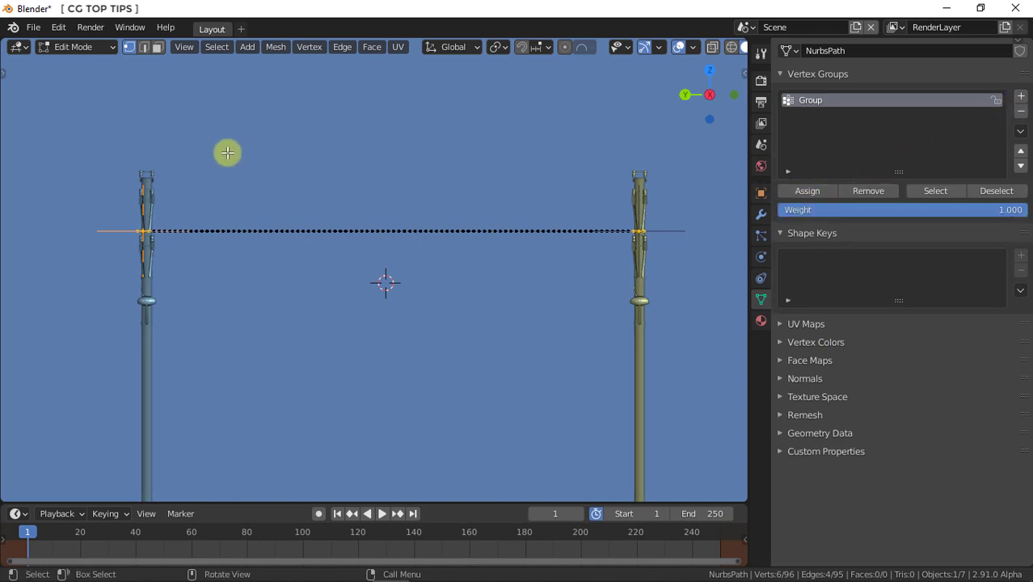
click(87, 50)
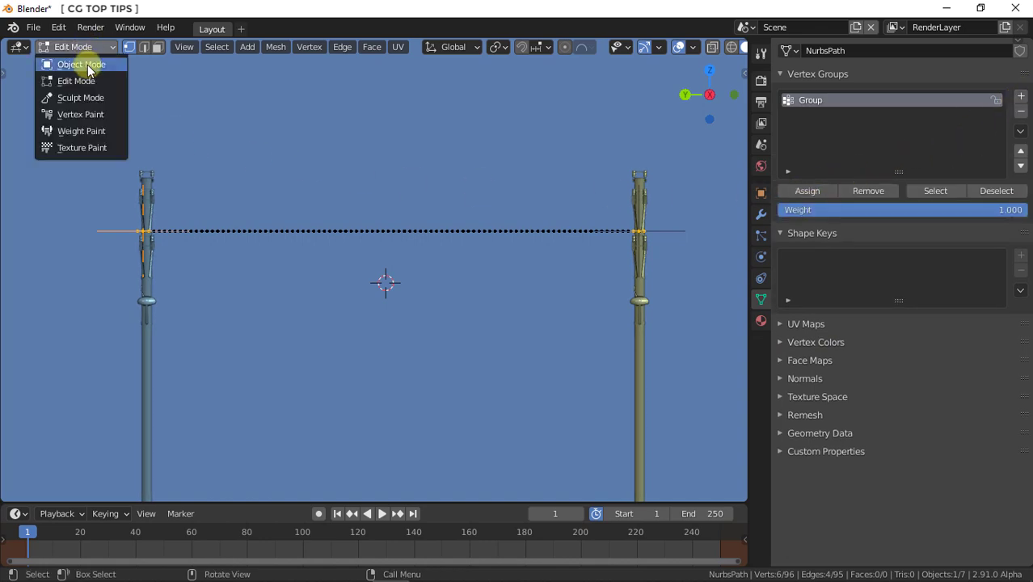
Step: Return to Object Mode, orbit to a perspective view, and select the overhead wire
click(87, 65)
middle_drag(323, 271, 363, 312)
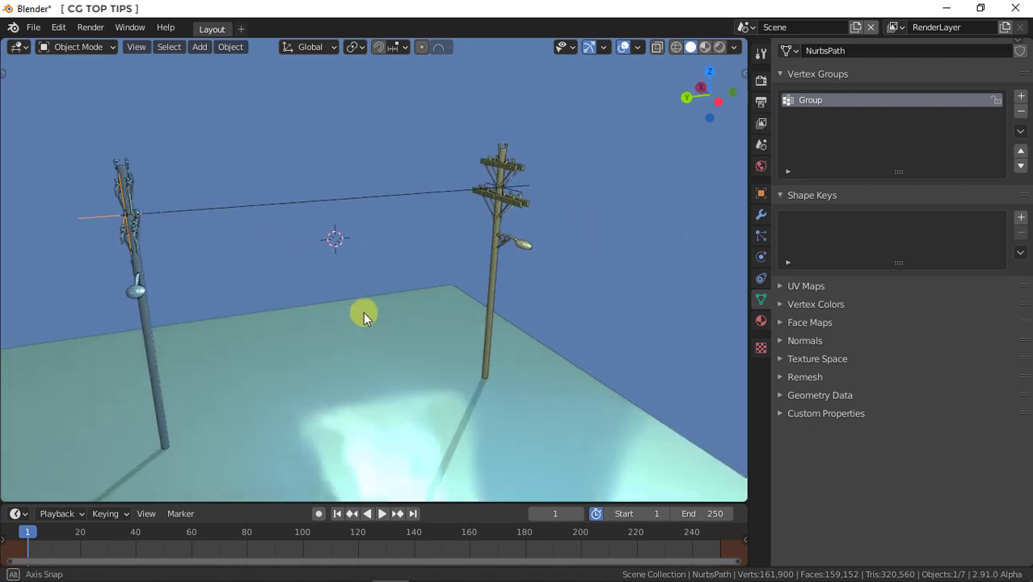
click(638, 47)
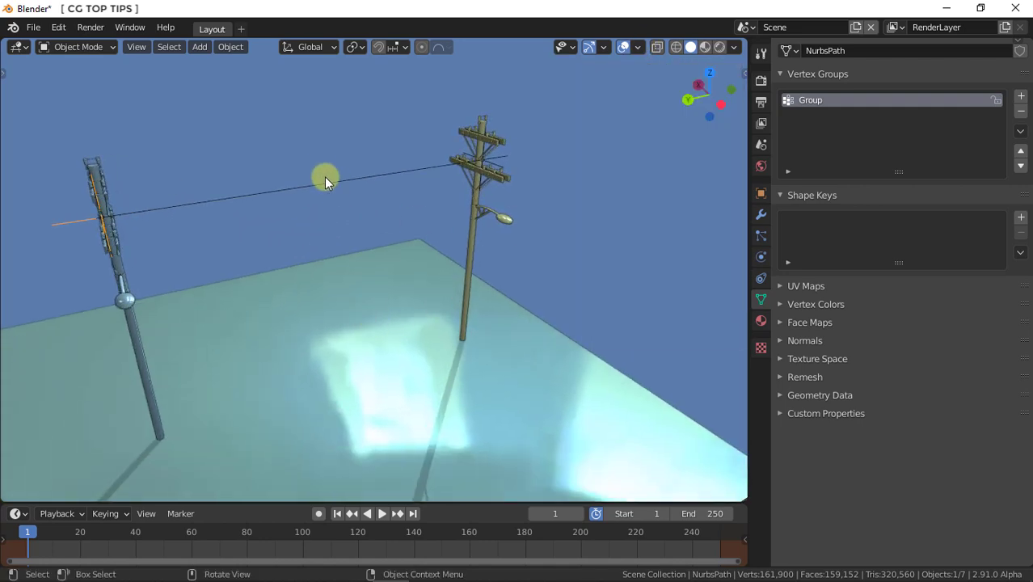
click(340, 191)
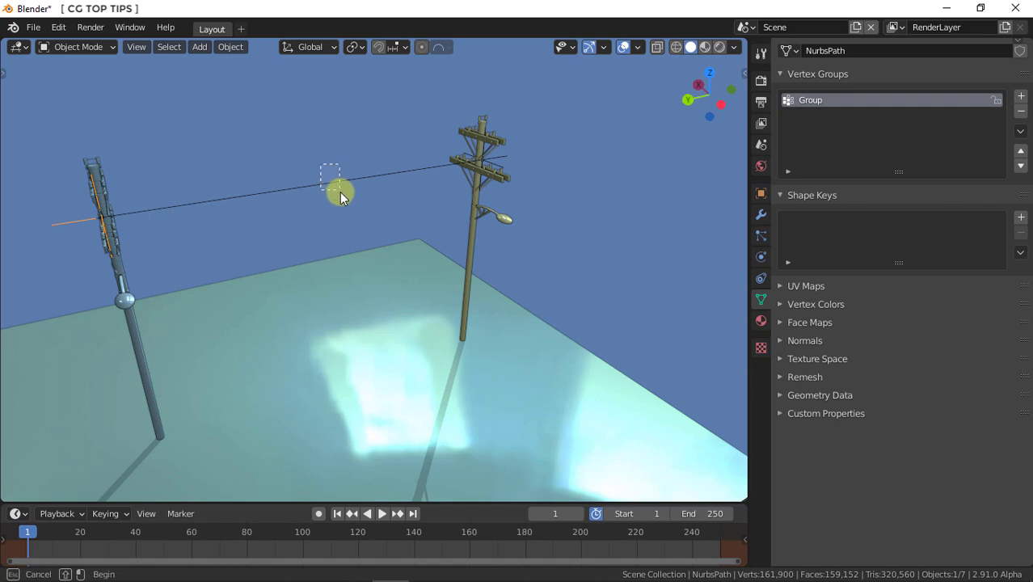
Step: Collapse the two hook modifiers and add a Skin modifier to the wire
click(755, 212)
click(781, 76)
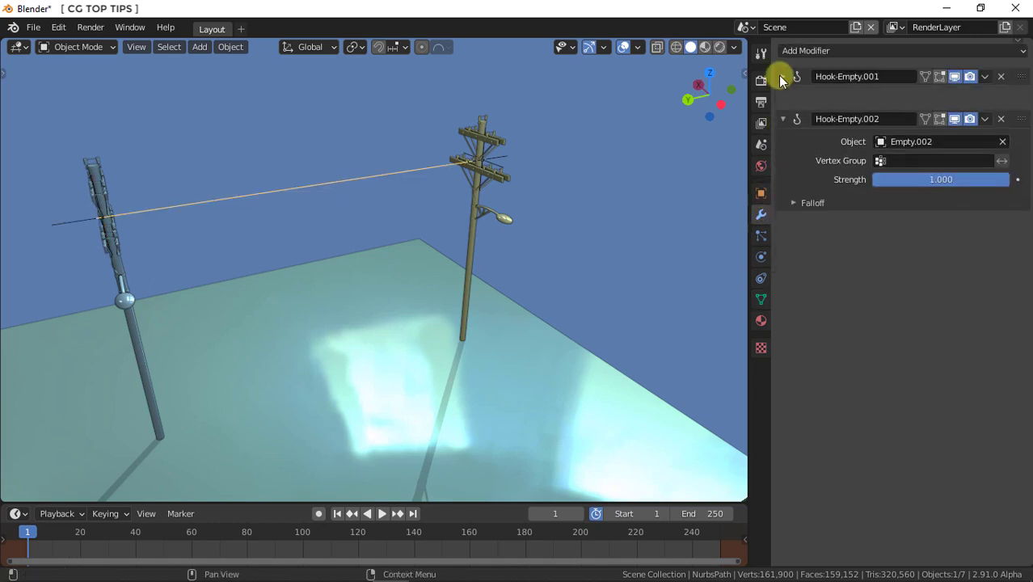
click(782, 97)
click(808, 50)
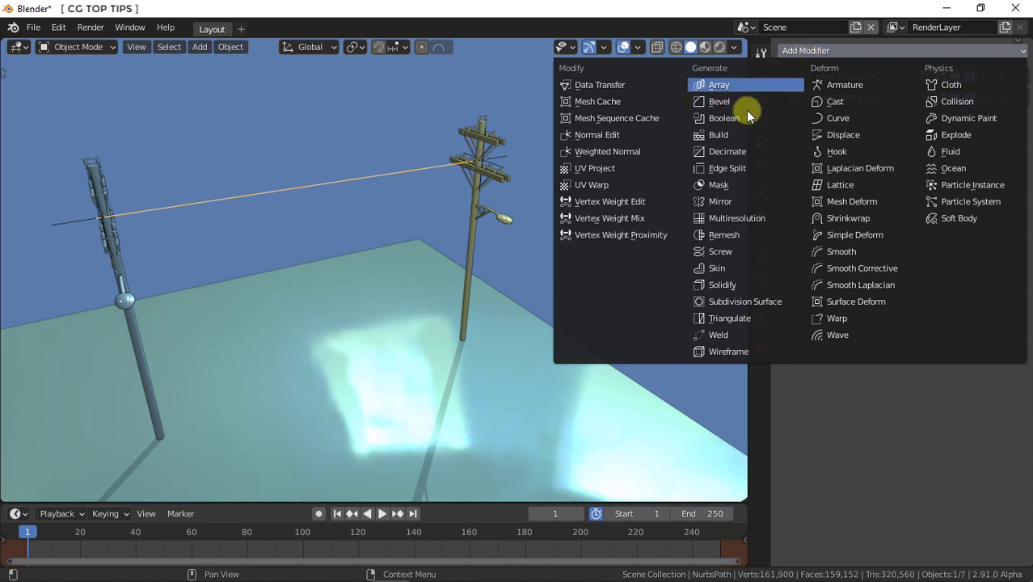
click(727, 268)
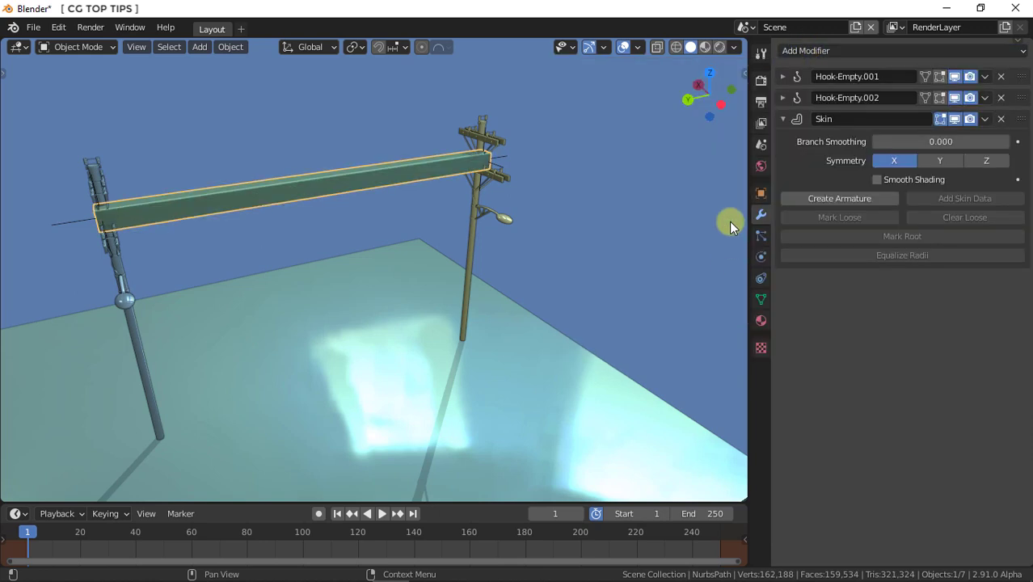
Step: Set all wire vertices' skin Mean Radius X/Y to 0.05, then return to Object Mode
click(744, 73)
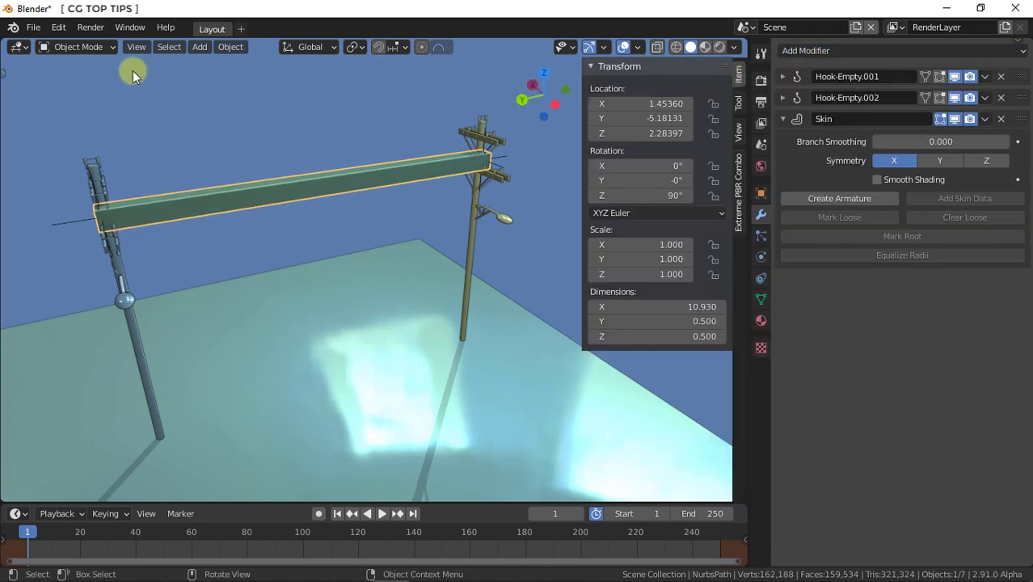
click(85, 45)
click(85, 81)
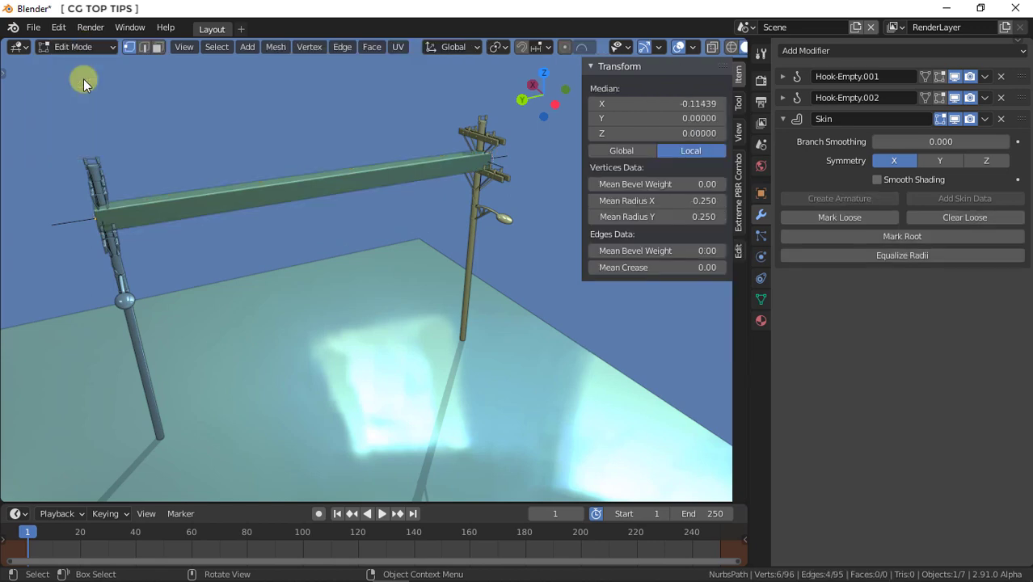
click(725, 45)
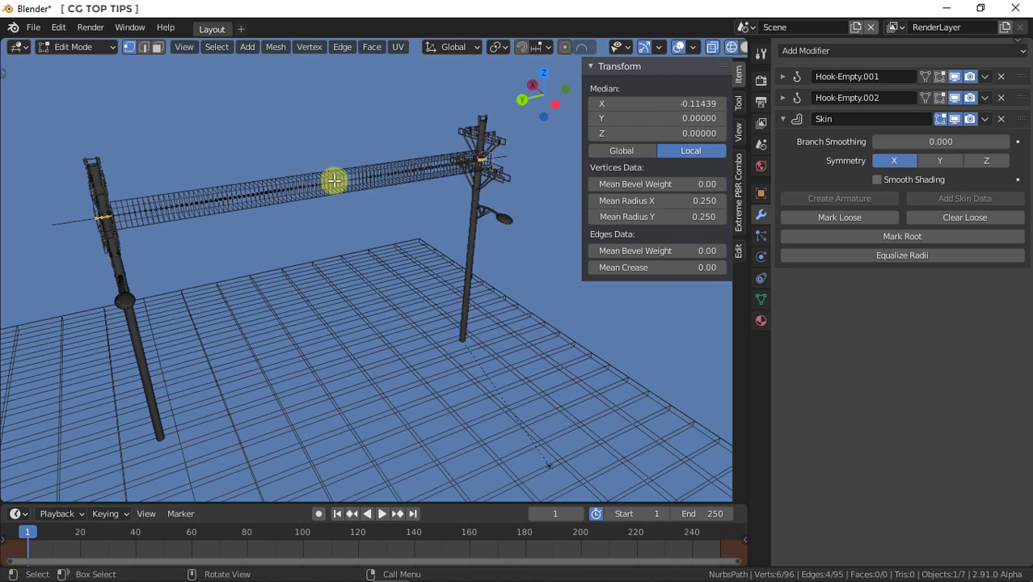
key(a)
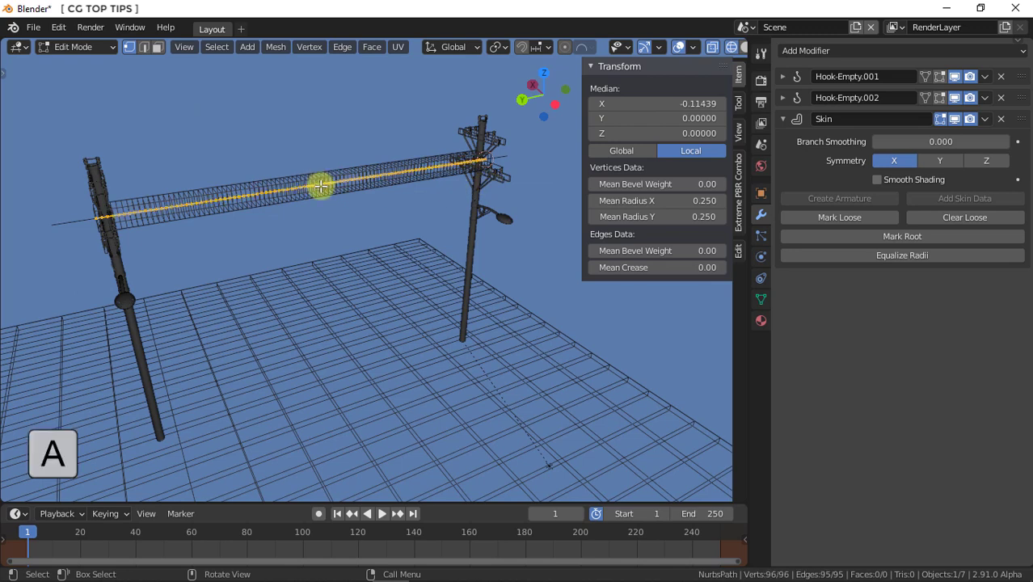
drag(676, 202, 685, 219)
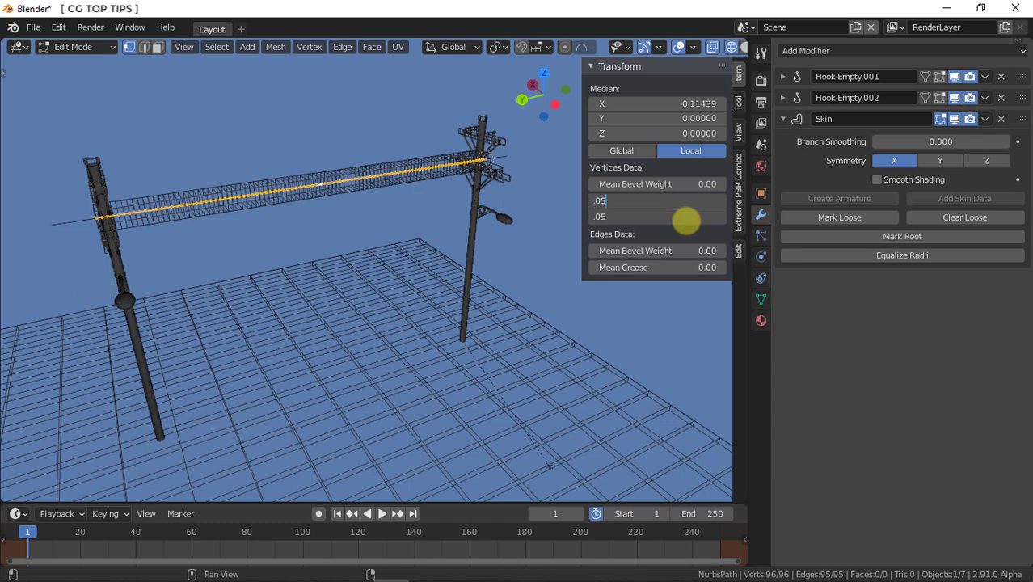
key(Return)
click(94, 49)
click(90, 71)
mouse_move(271, 46)
middle_down()
mouse_move(194, 50)
mouse_move(282, 67)
mouse_move(299, 57)
middle_up()
Step: Turn on Skin smooth shading and add a Subdivision Surface modifier (viewport 1, render 2)
click(688, 47)
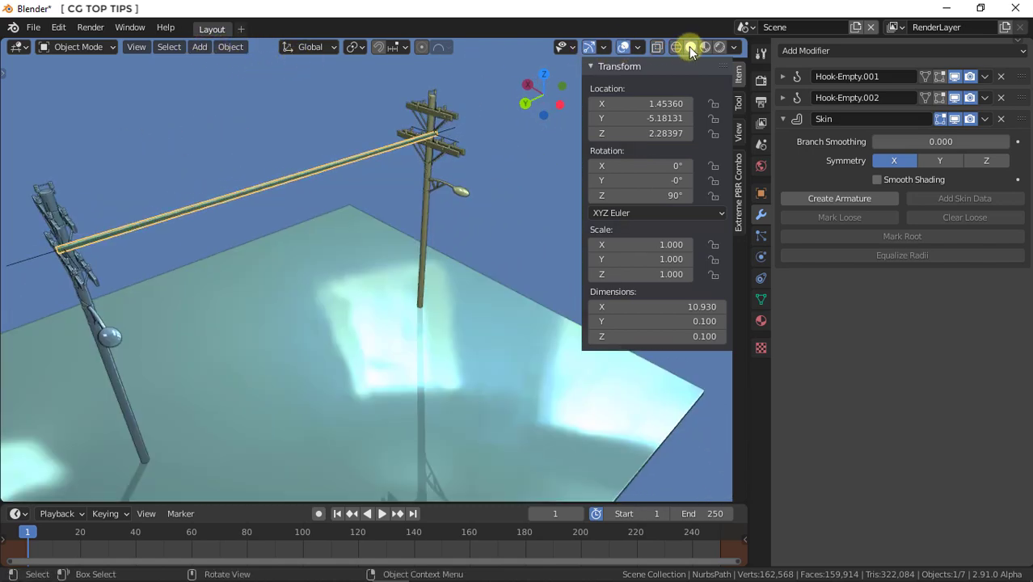
click(878, 177)
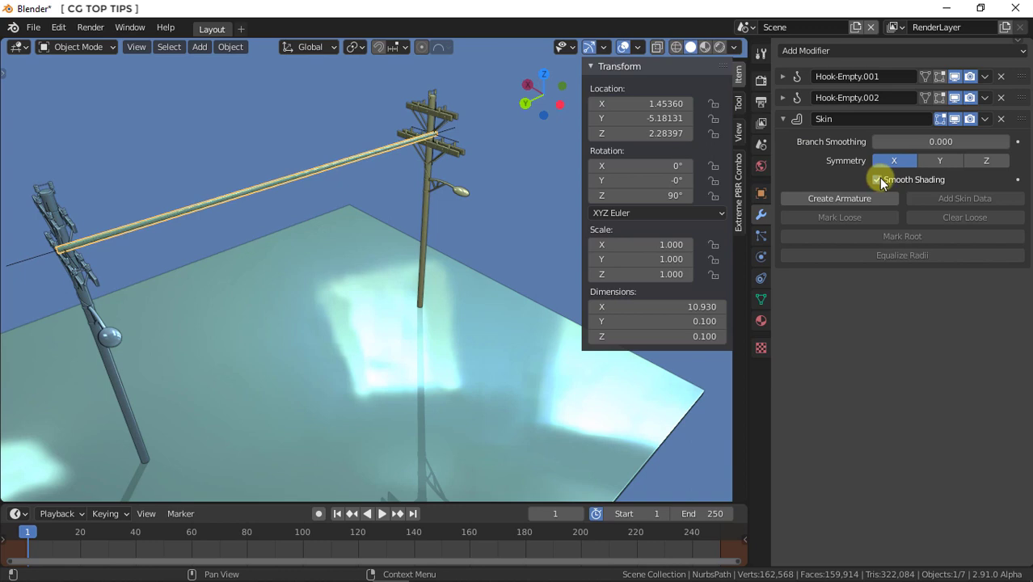
click(837, 48)
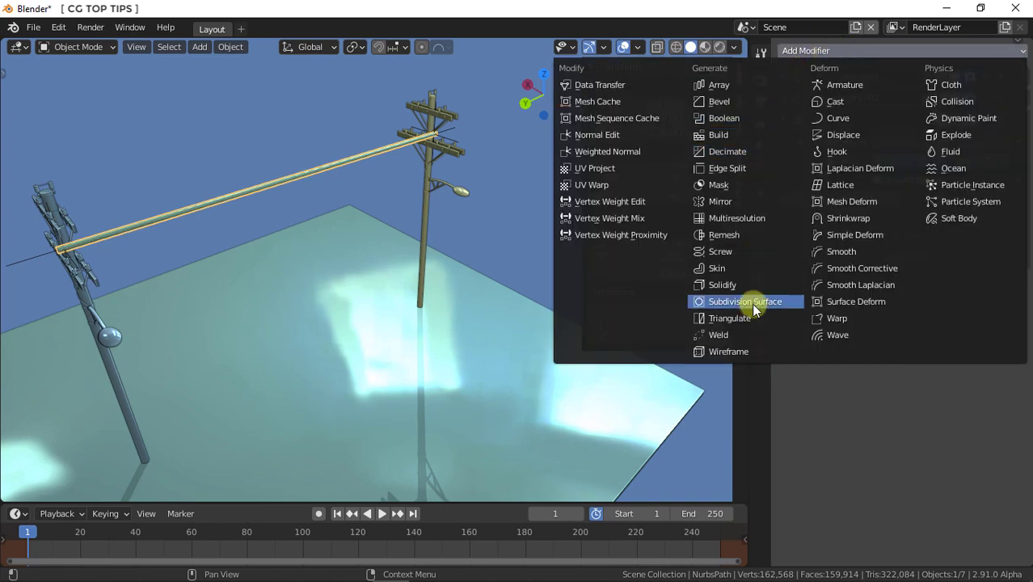
click(751, 304)
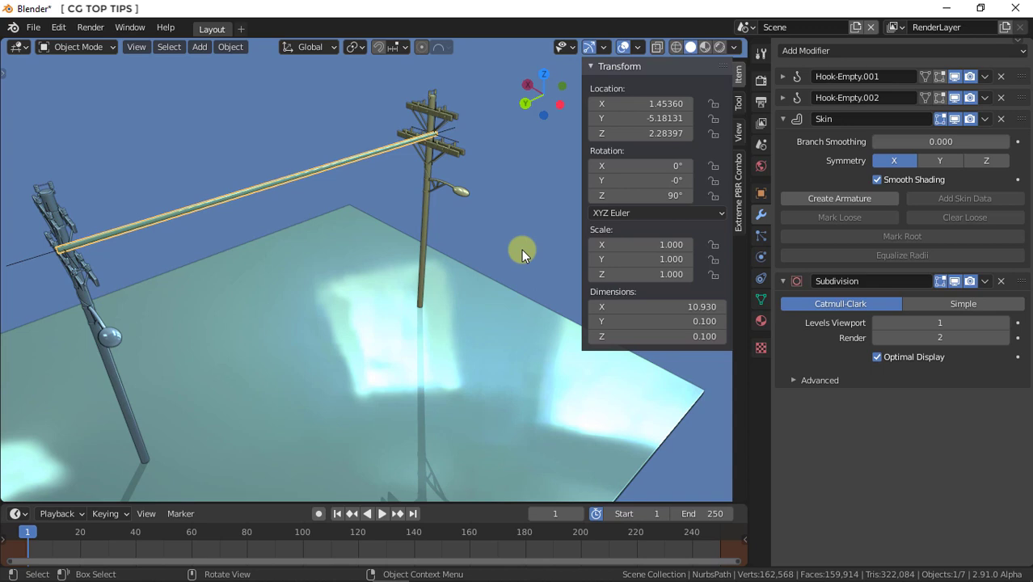
key(t)
mouse_move(520, 249)
middle_down()
mouse_move(321, 243)
mouse_move(371, 272)
mouse_move(411, 228)
mouse_move(393, 227)
mouse_move(370, 272)
middle_up()
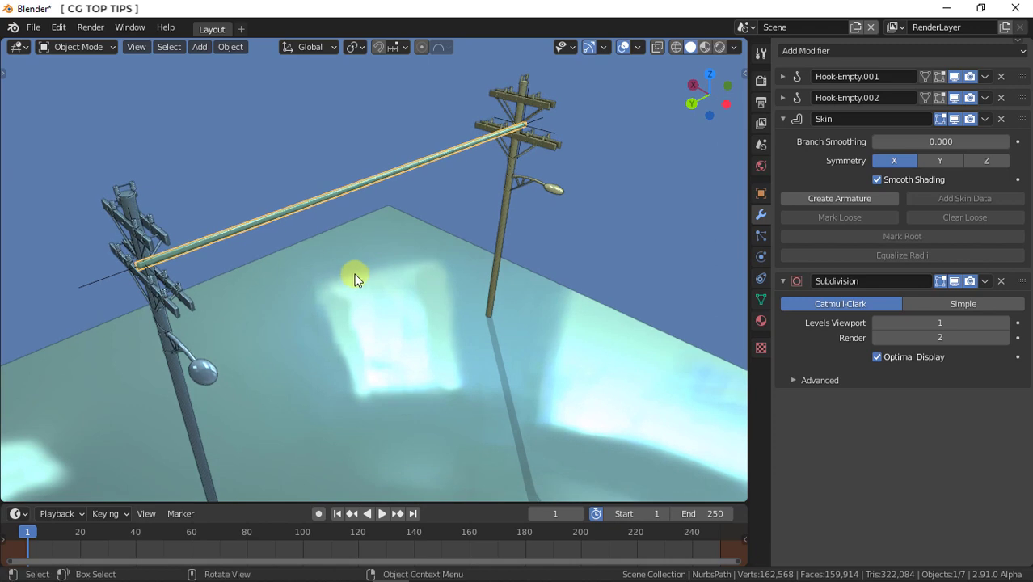
Step: Move the wire-end hook empties along X to sit atop the right pole
shift+click(97, 278)
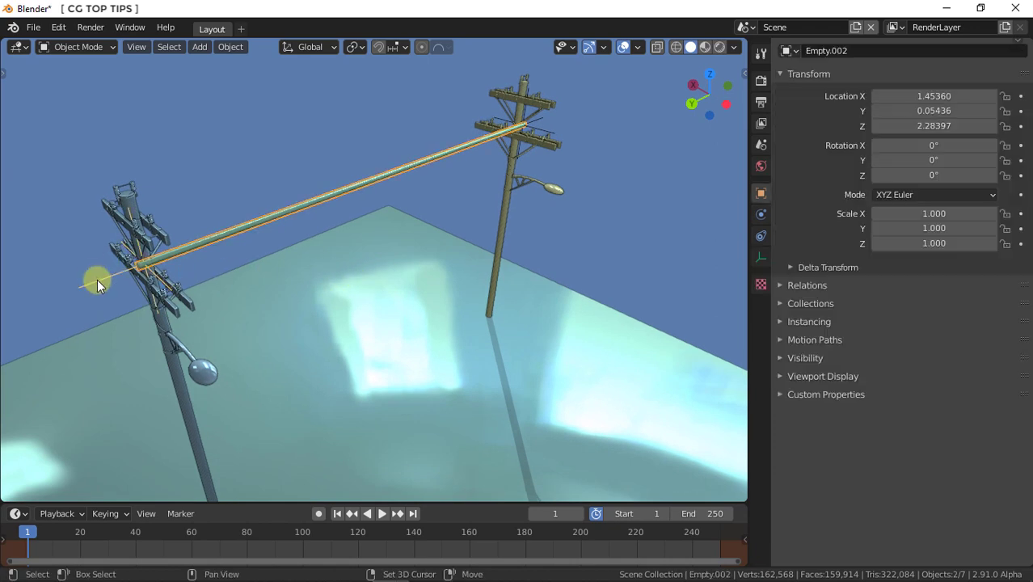
shift+click(539, 120)
key(g)
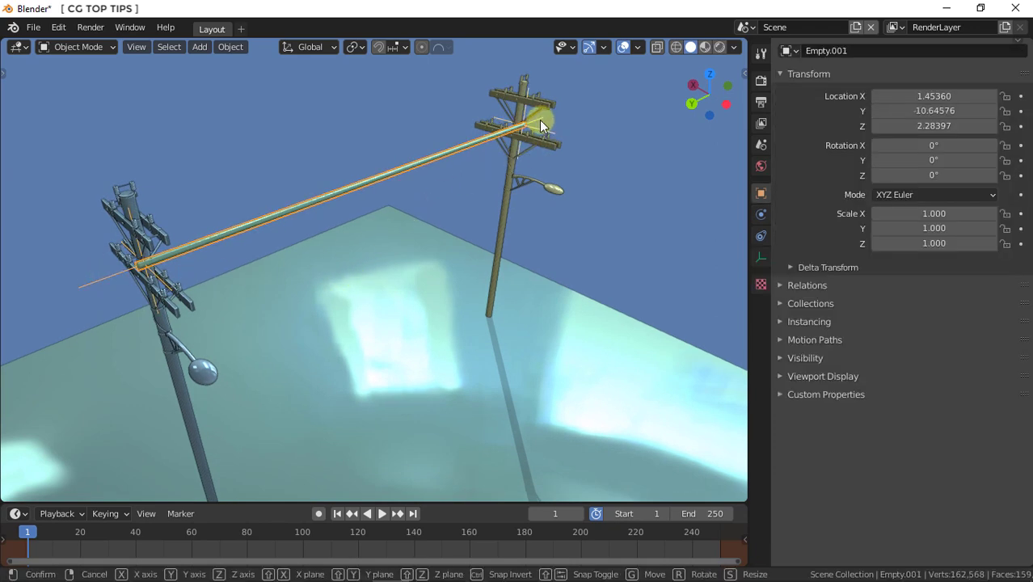
key(x)
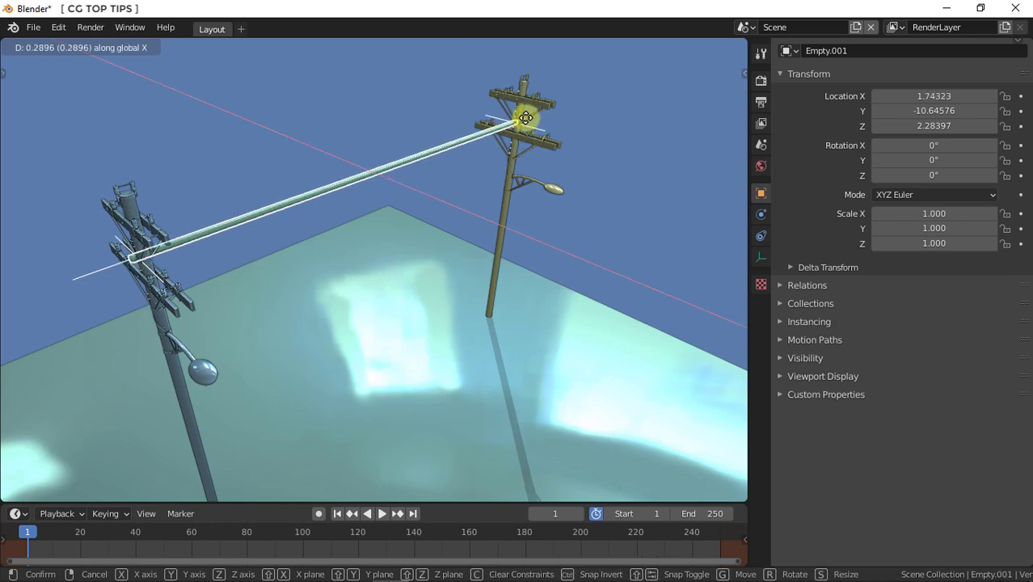
click(510, 118)
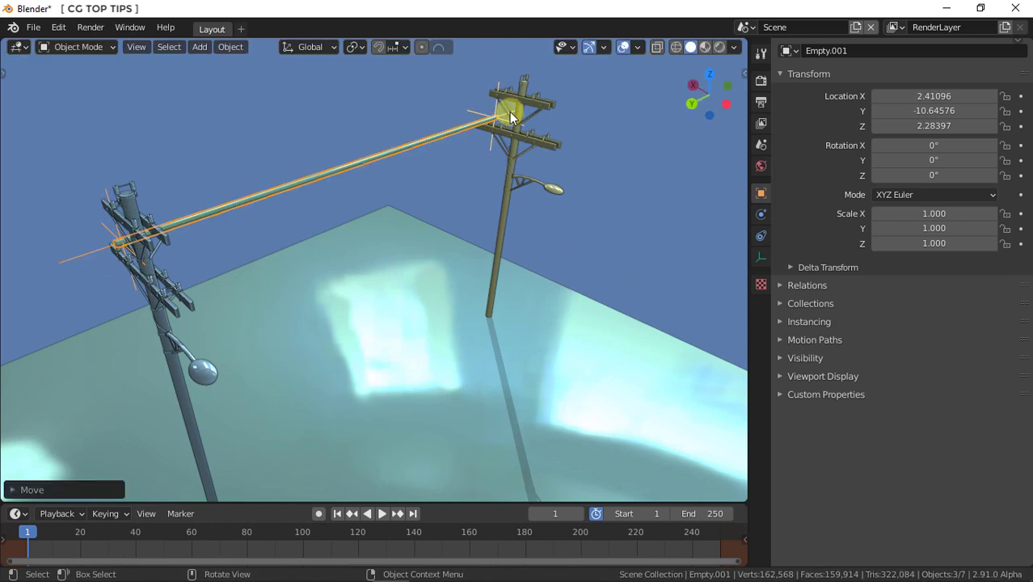
Step: Parent the right-end empty to the right pole (Object)
click(472, 108)
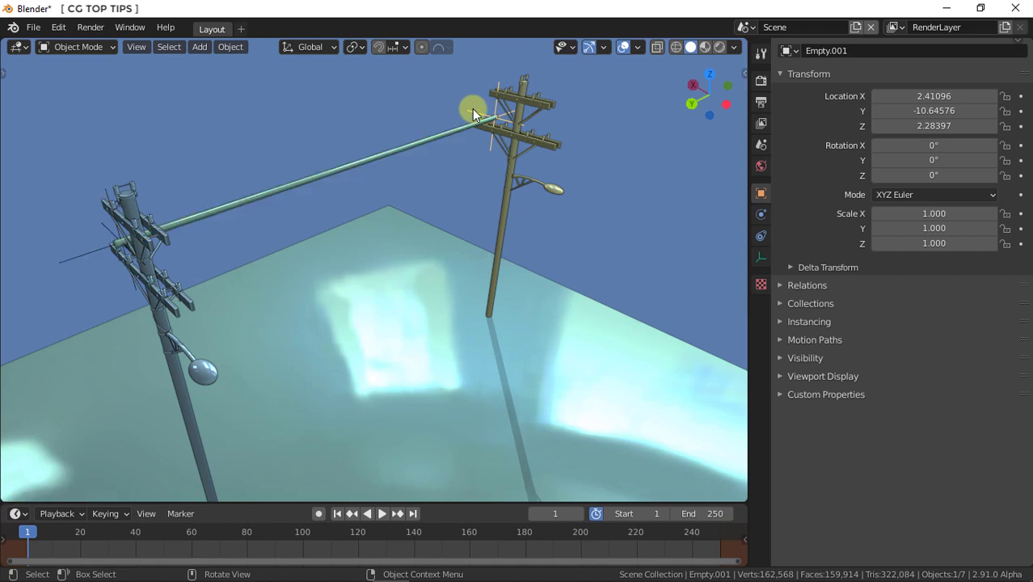
shift+click(516, 138)
key(ctrl+p)
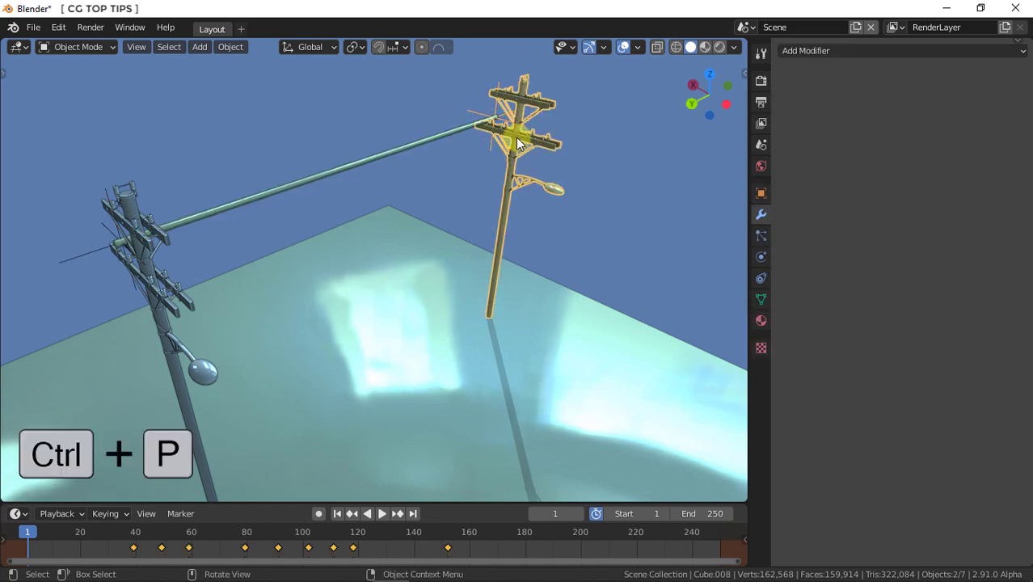
click(516, 137)
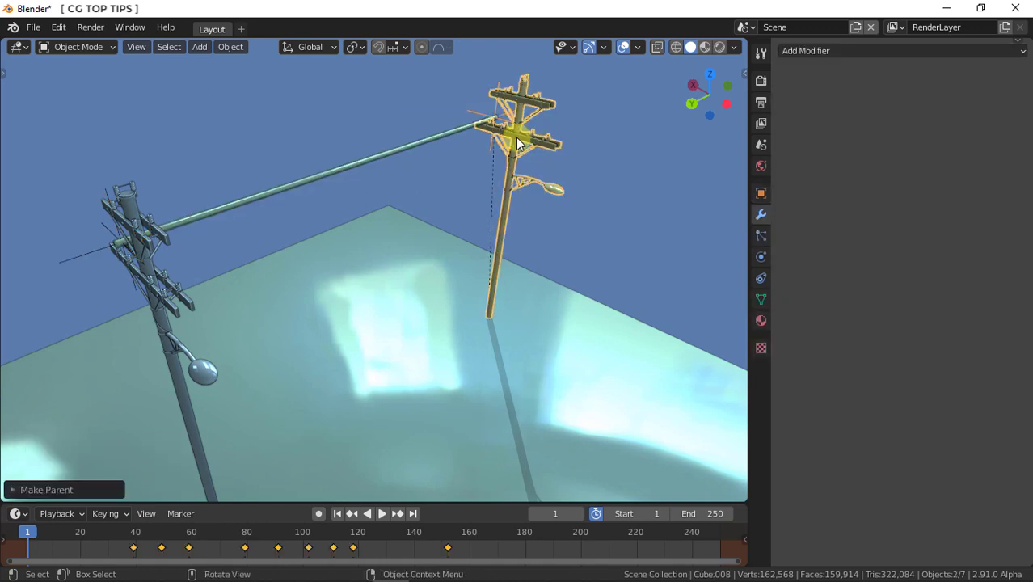
Step: Parent the left-end empty to the left pole, then select the wire
click(79, 251)
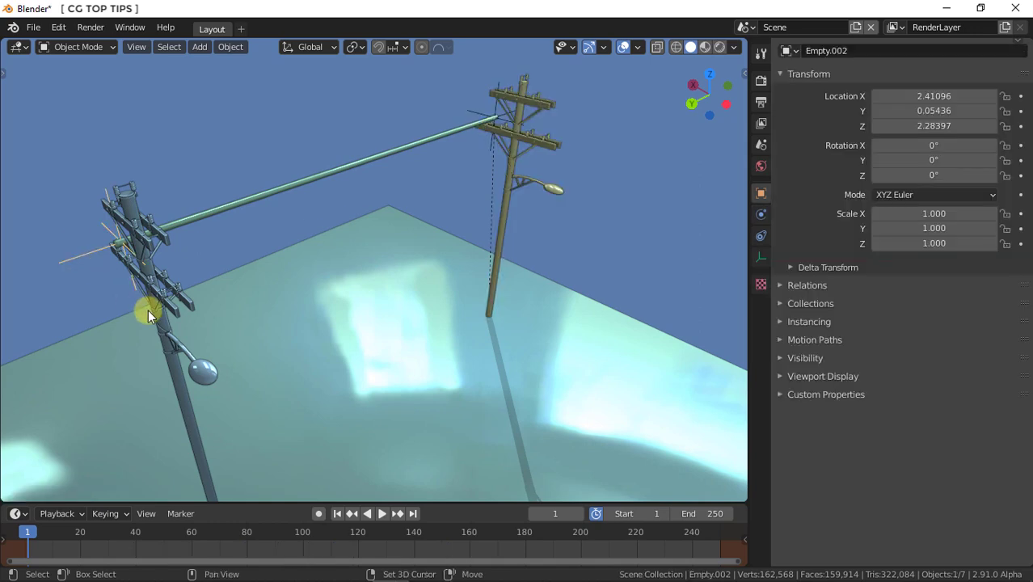
shift+click(164, 299)
key(ctrl+p)
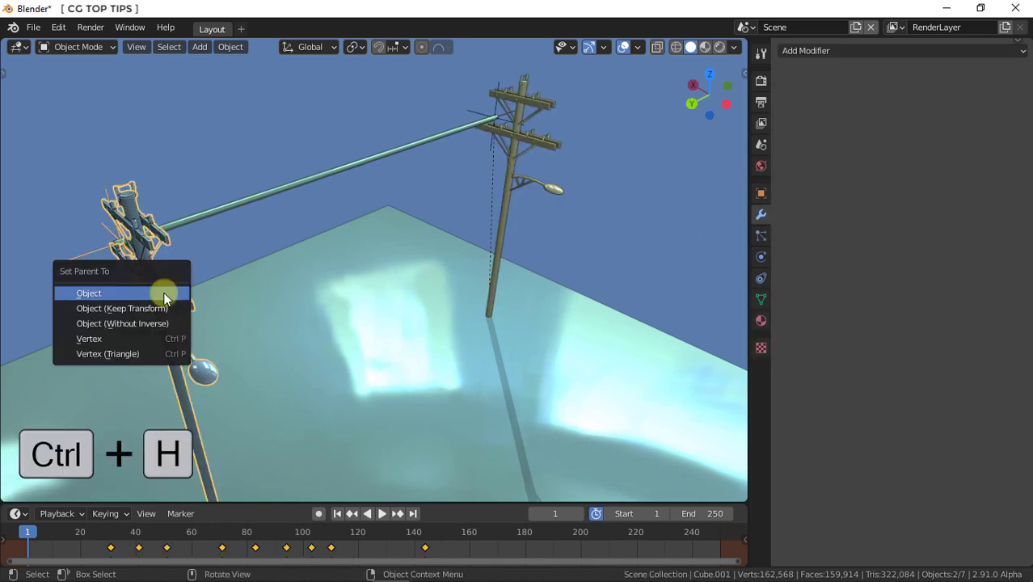
click(164, 299)
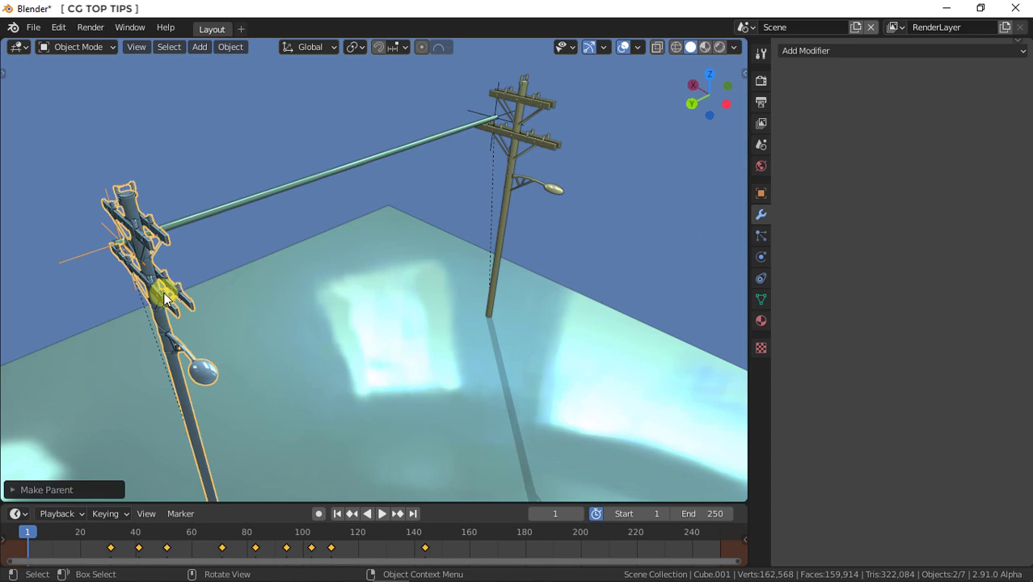
mouse_move(346, 382)
middle_down()
mouse_move(355, 336)
mouse_move(354, 390)
mouse_move(353, 298)
middle_up()
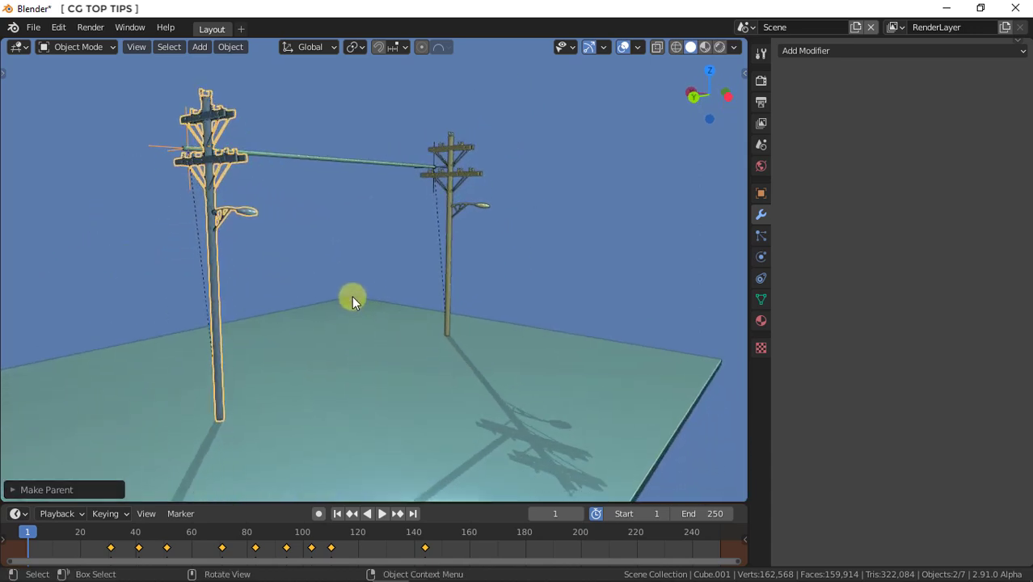
click(327, 160)
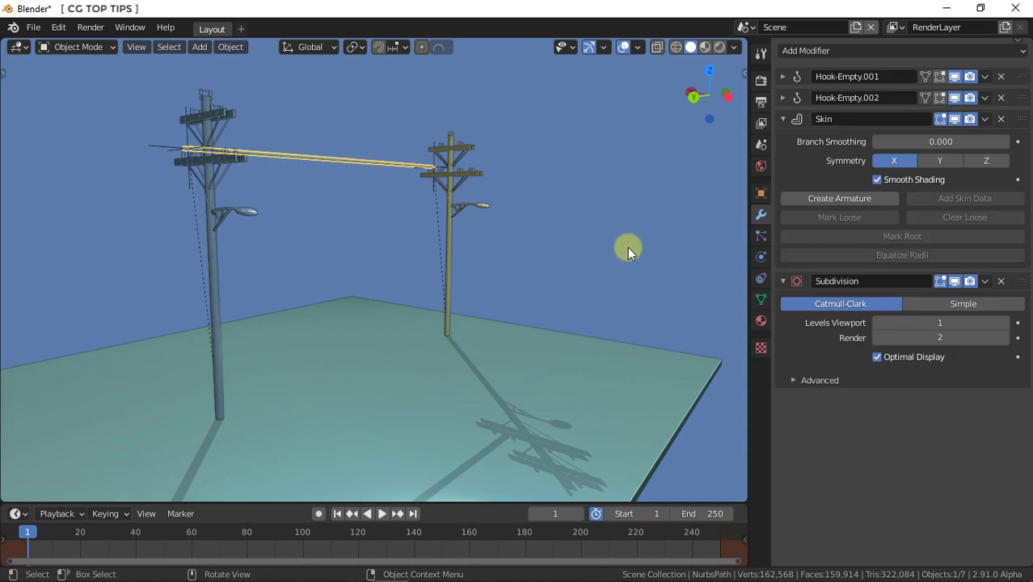
Step: Make the wire a soft body with goal vertex group Group and stiffness 0.999
click(758, 256)
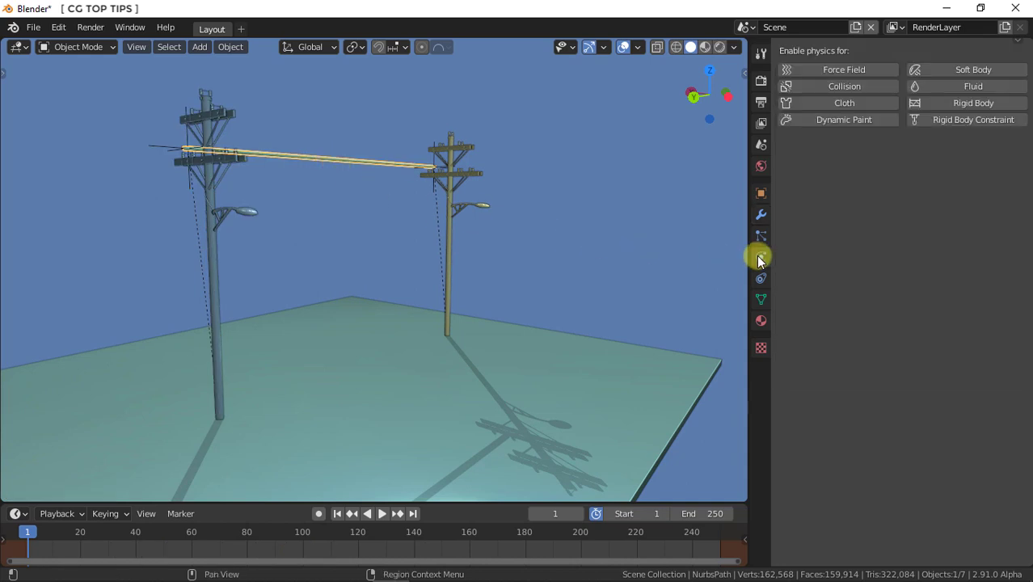
click(969, 68)
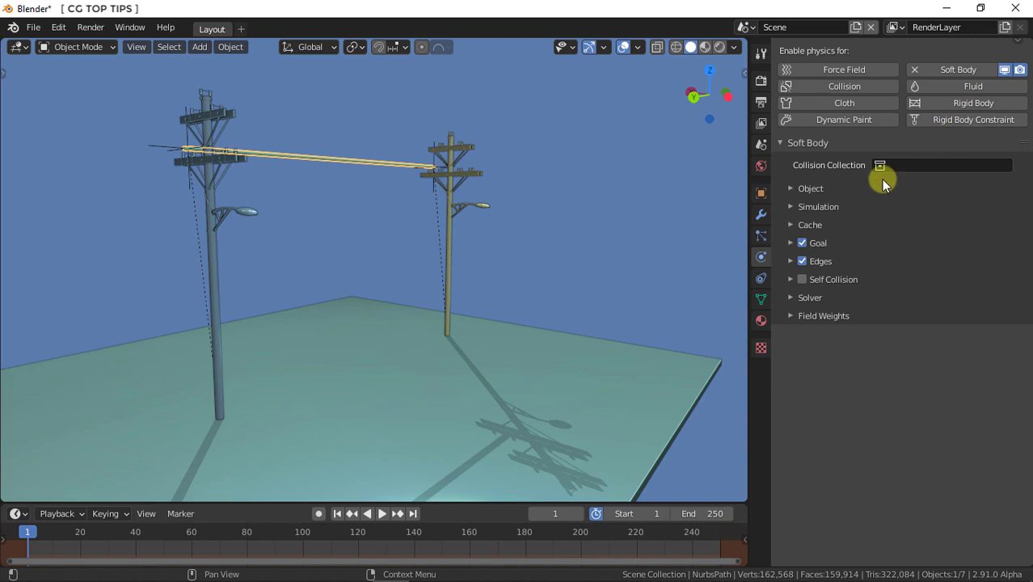
click(787, 242)
click(915, 266)
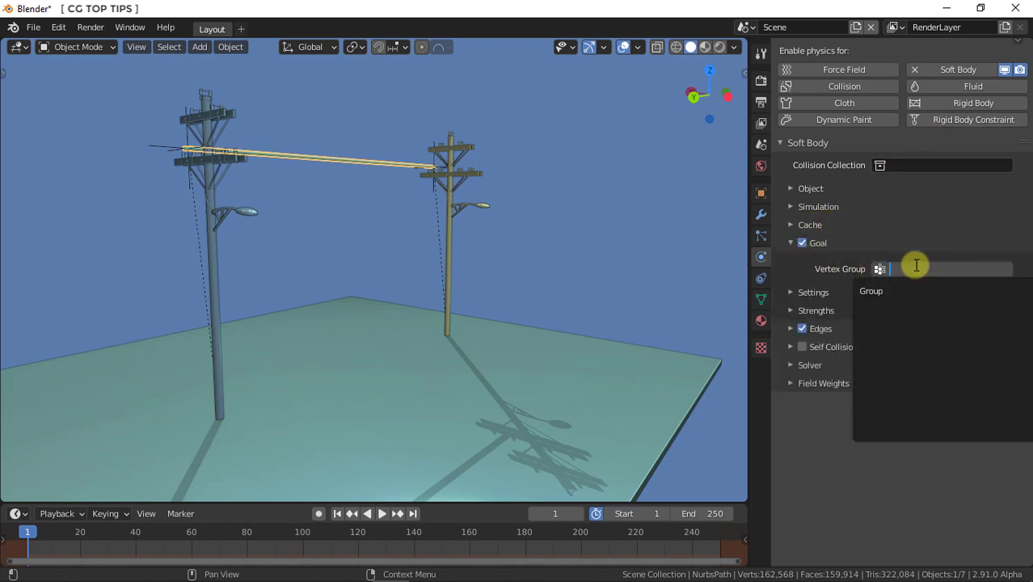
click(885, 290)
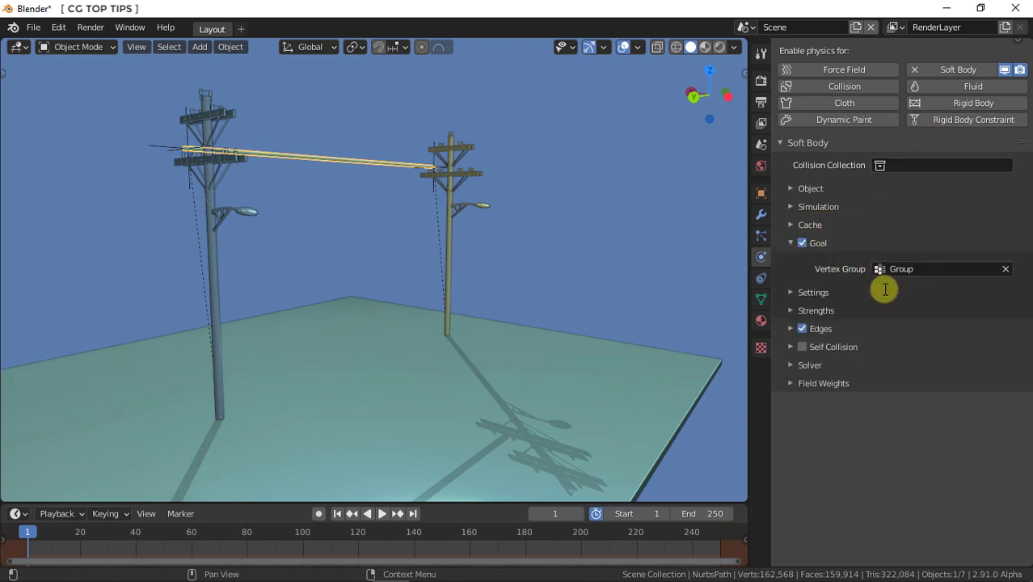
click(785, 294)
click(931, 314)
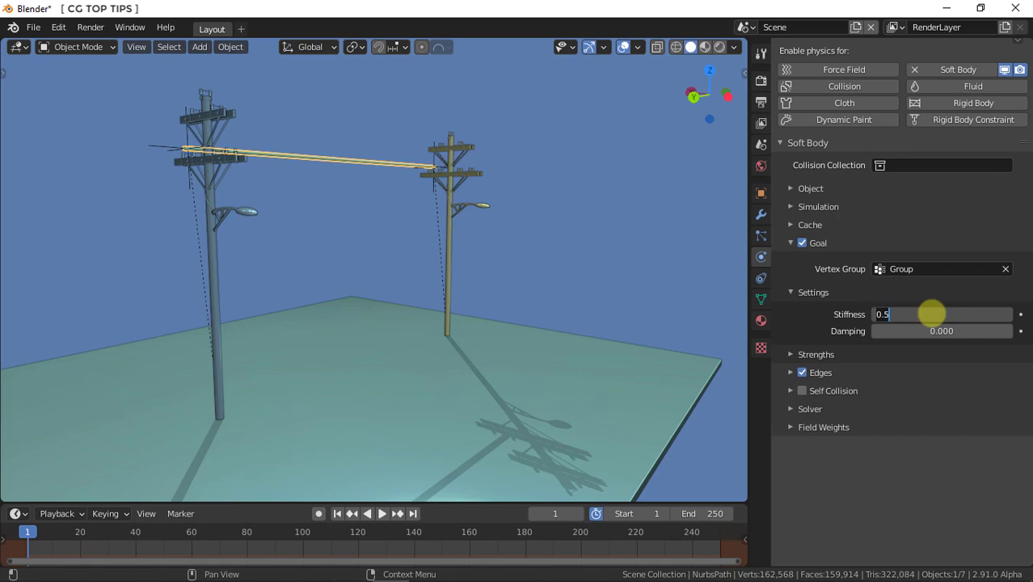
text(0.999)
key(Return)
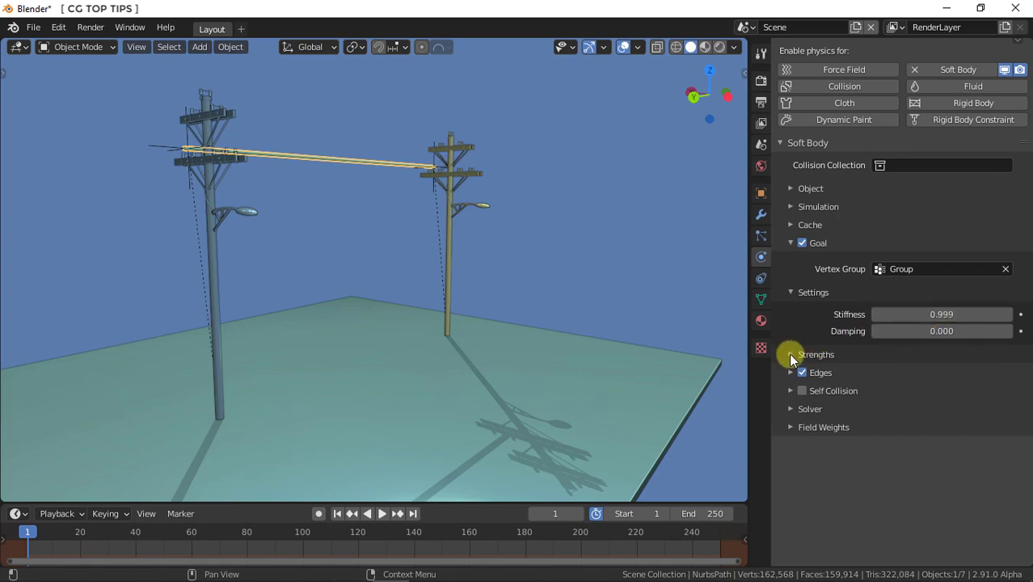
Step: Reveal the goal Strengths and Edges settings, then play the simulation
click(790, 355)
click(789, 438)
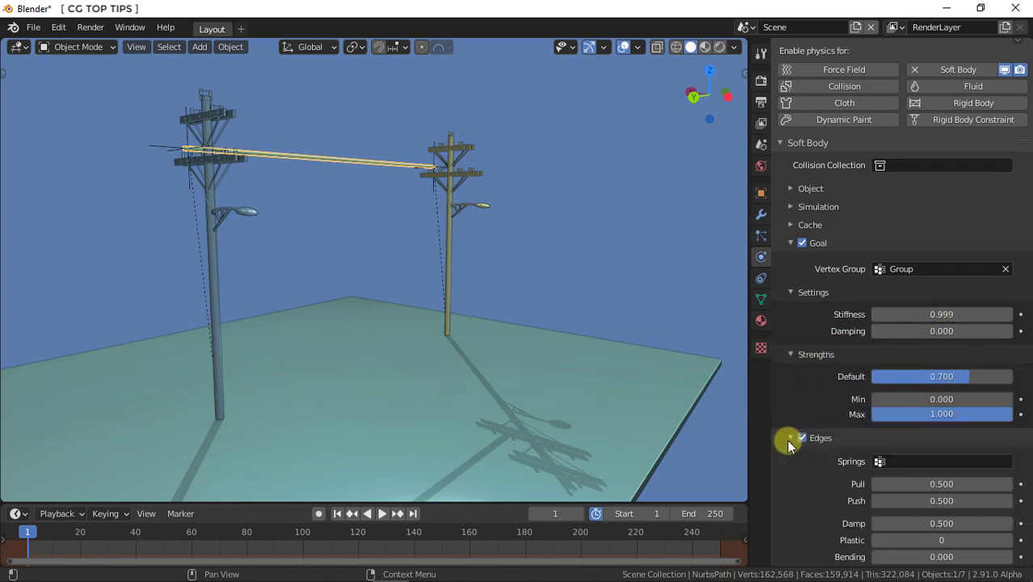
scroll(786, 440, down, 1)
scroll(786, 440, down, 4)
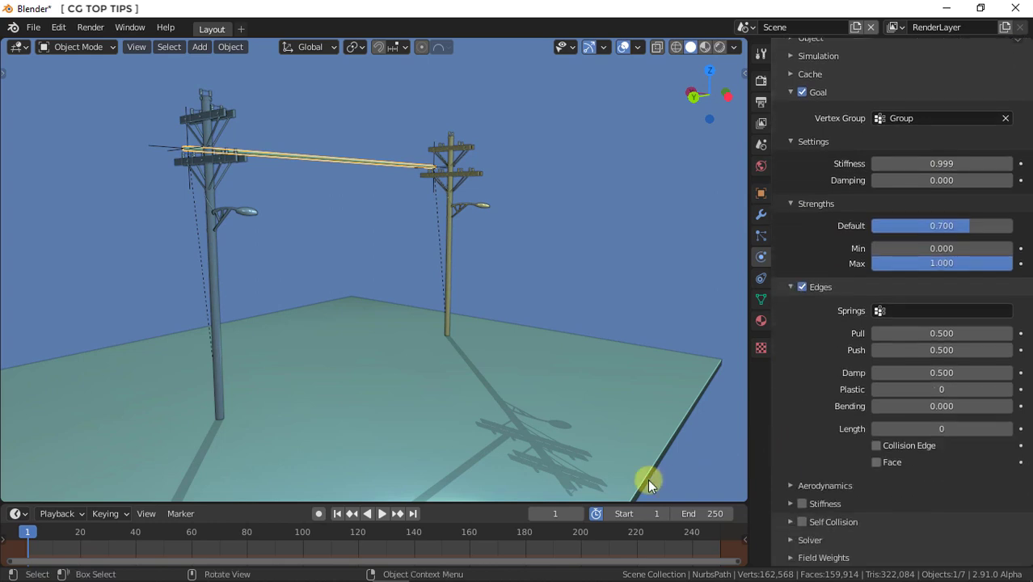
click(384, 512)
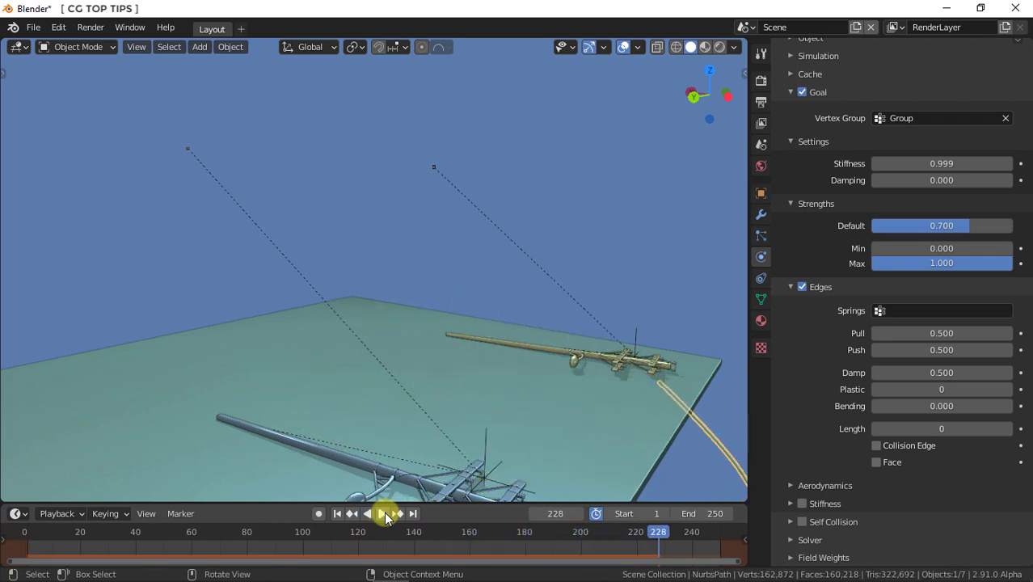
Step: Stop and rewind playback; set goal default strength 1 and edge Pull 0.999
click(379, 513)
click(335, 513)
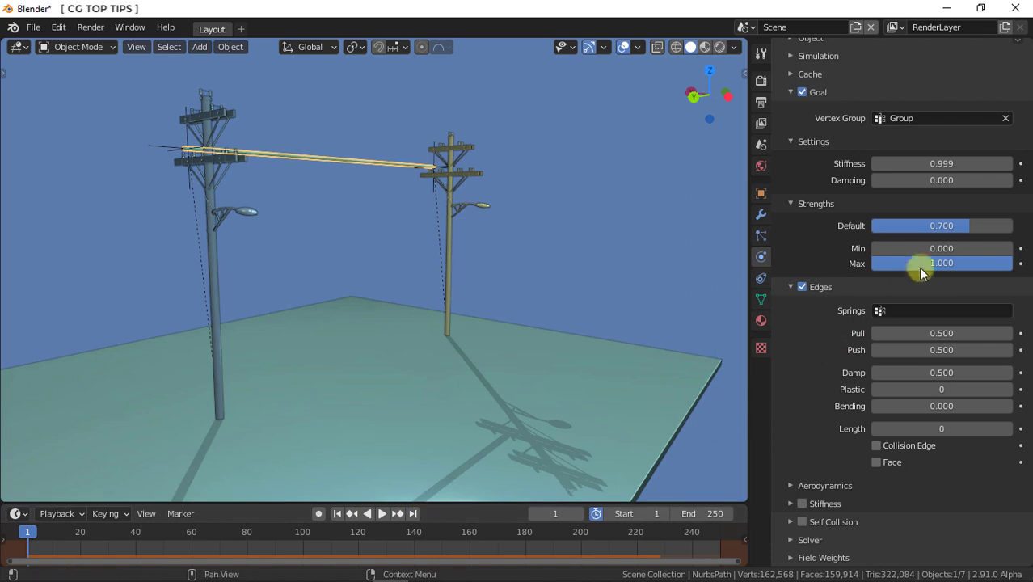
click(950, 229)
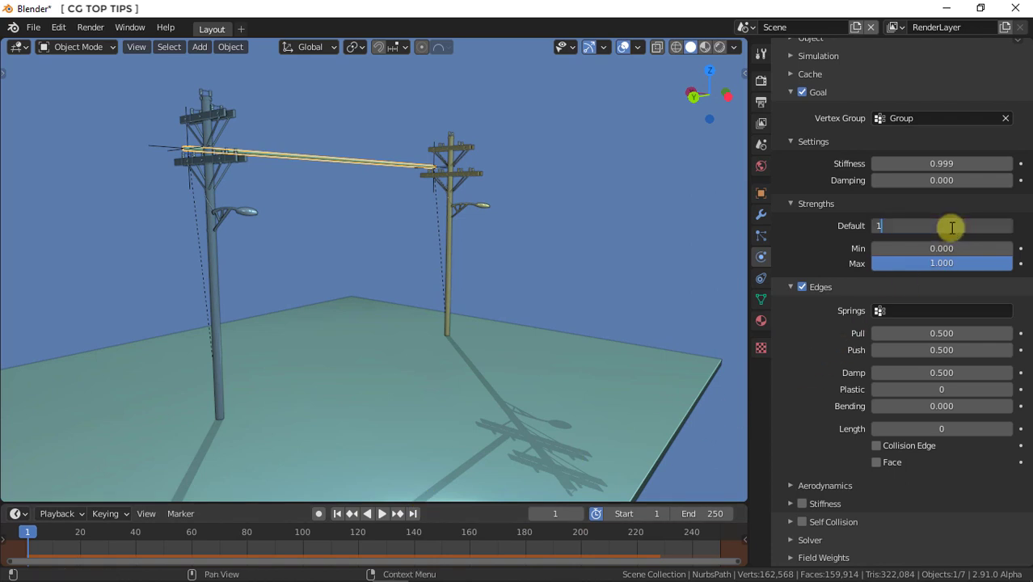
key(Return)
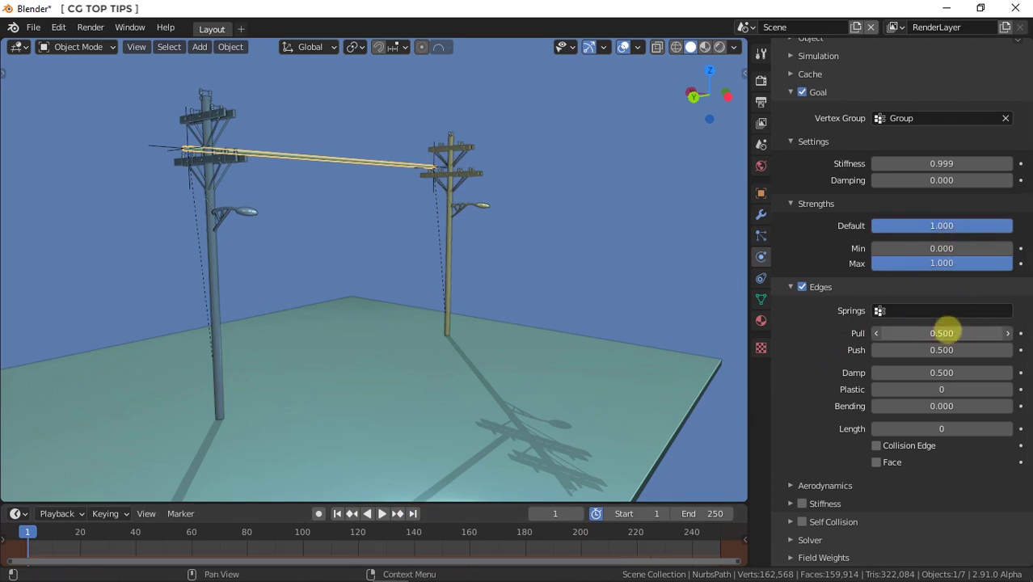
text(1)
text(0.999)
key(Return)
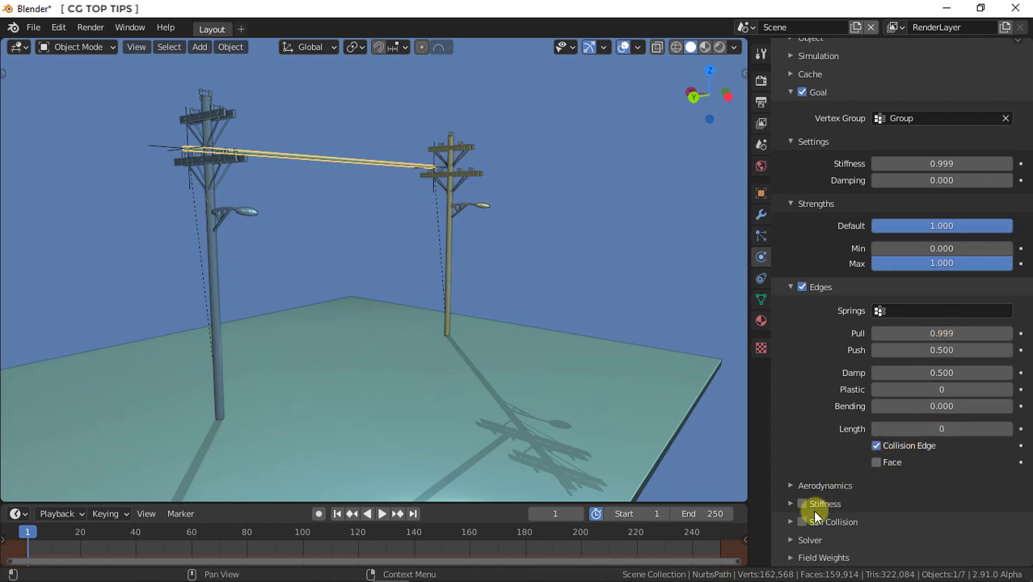
Step: Enable self collision with ball size 1 and give the ground plane Collision physics
click(791, 522)
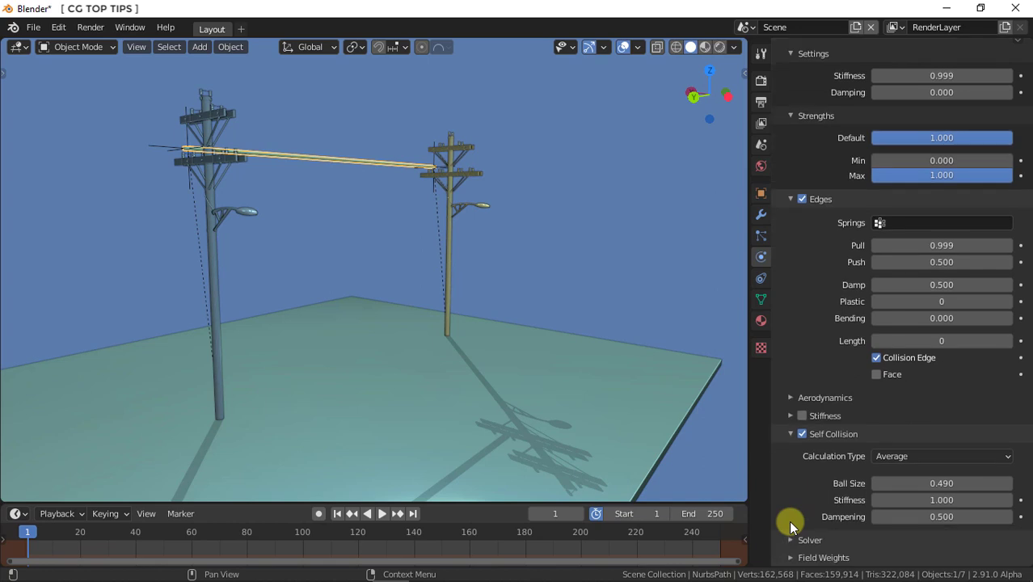
click(956, 483)
text(1)
key(Return)
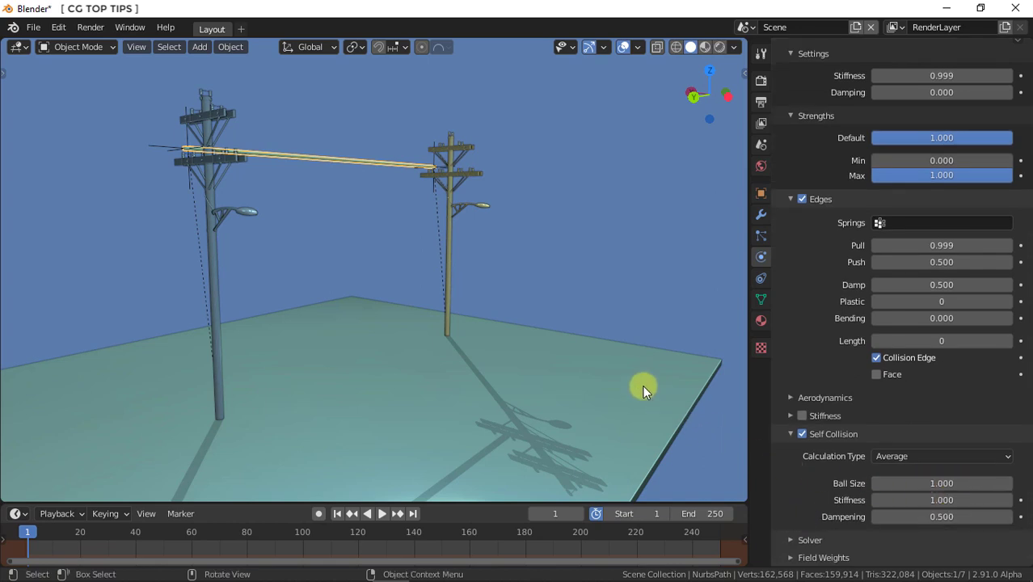
click(644, 389)
click(833, 83)
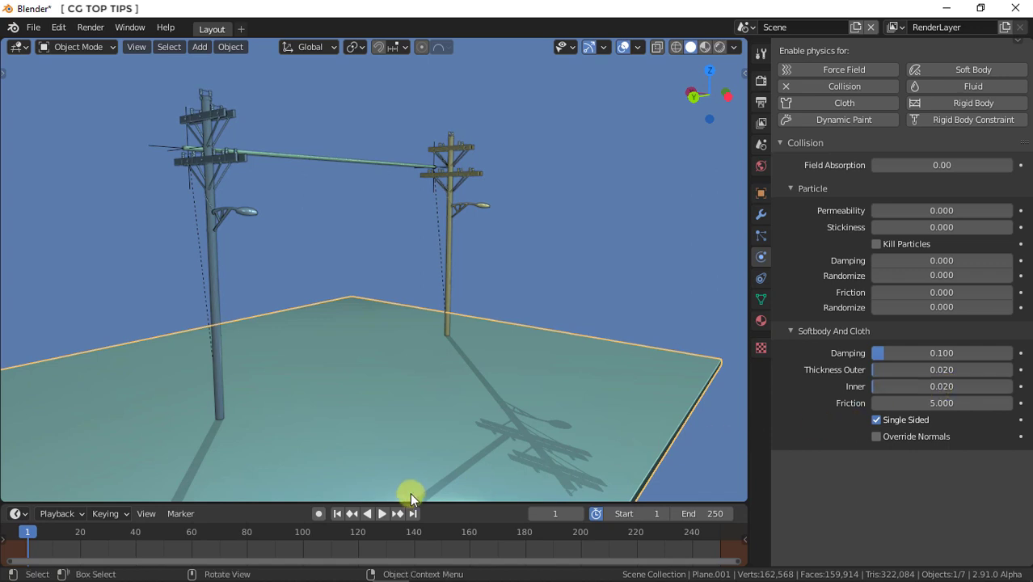
Step: Play the simulation until the wire rests on the ground with the toppled poles, then stop
click(382, 513)
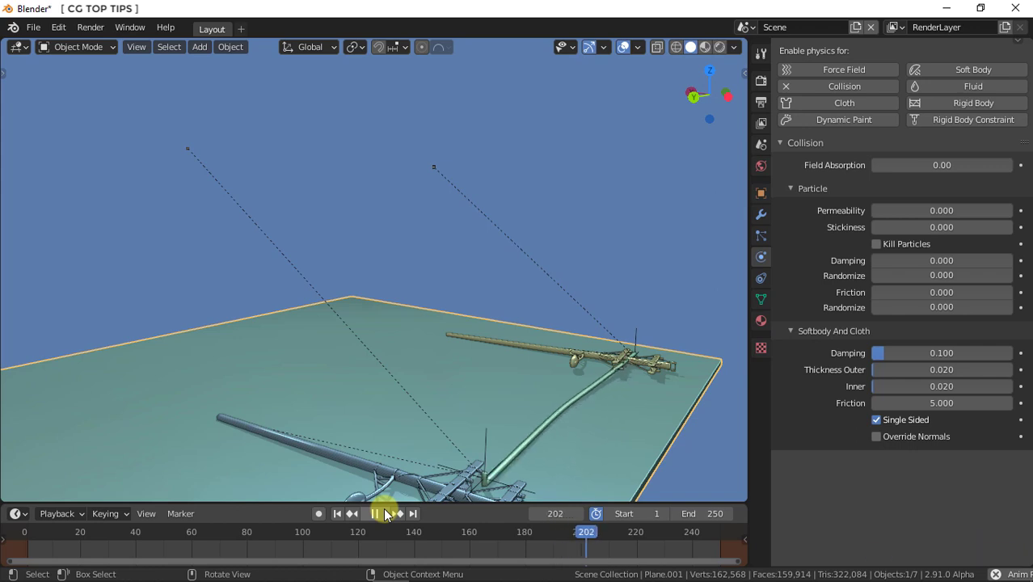
click(386, 514)
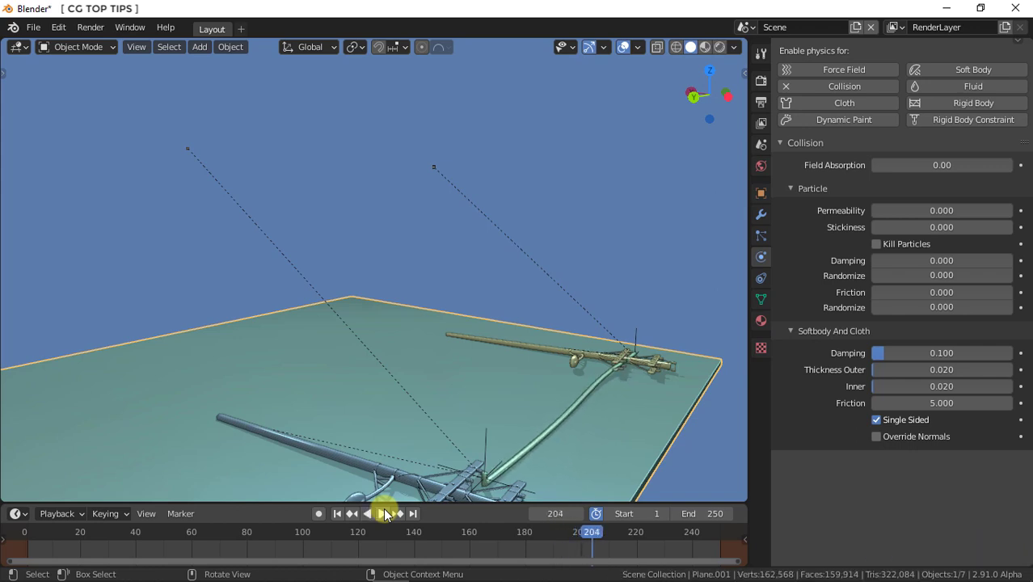